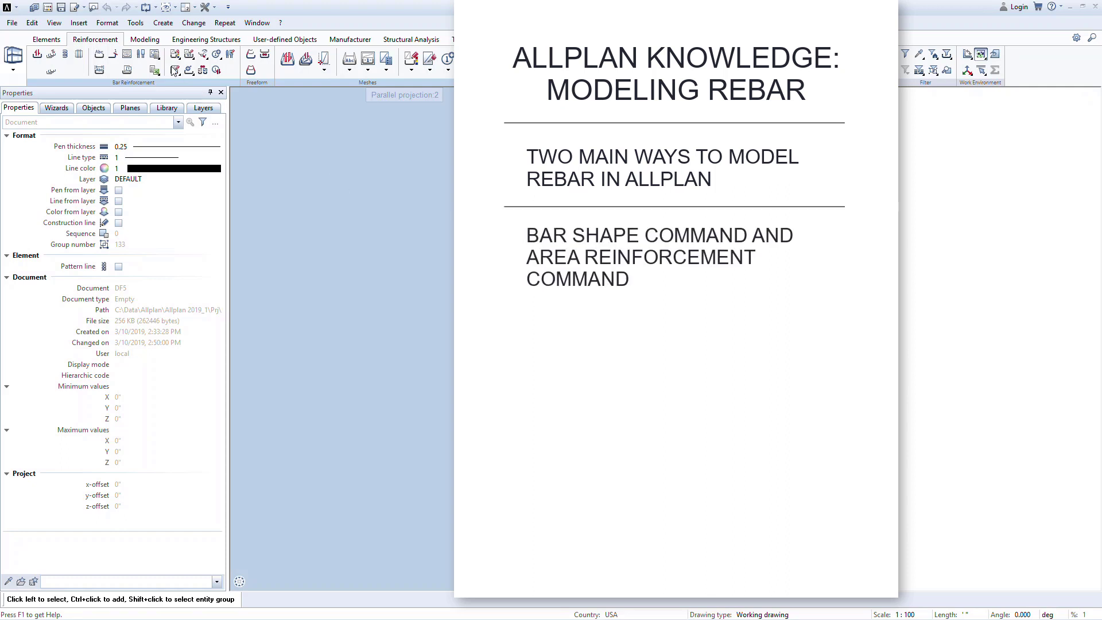
Step: Draw a closed stepped 3D surface in plan with 2' risers, 10' treads and a sloped edge at its deeper end
left_click(145, 39)
left_click(65, 53)
left_click(688, 299)
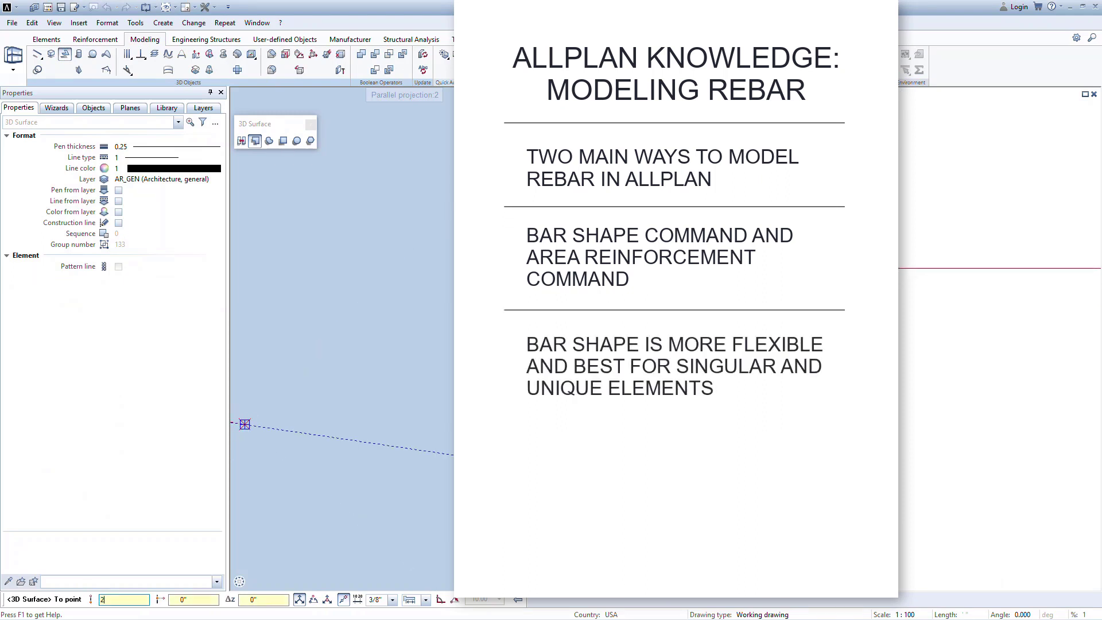
key("Return")
type("10")
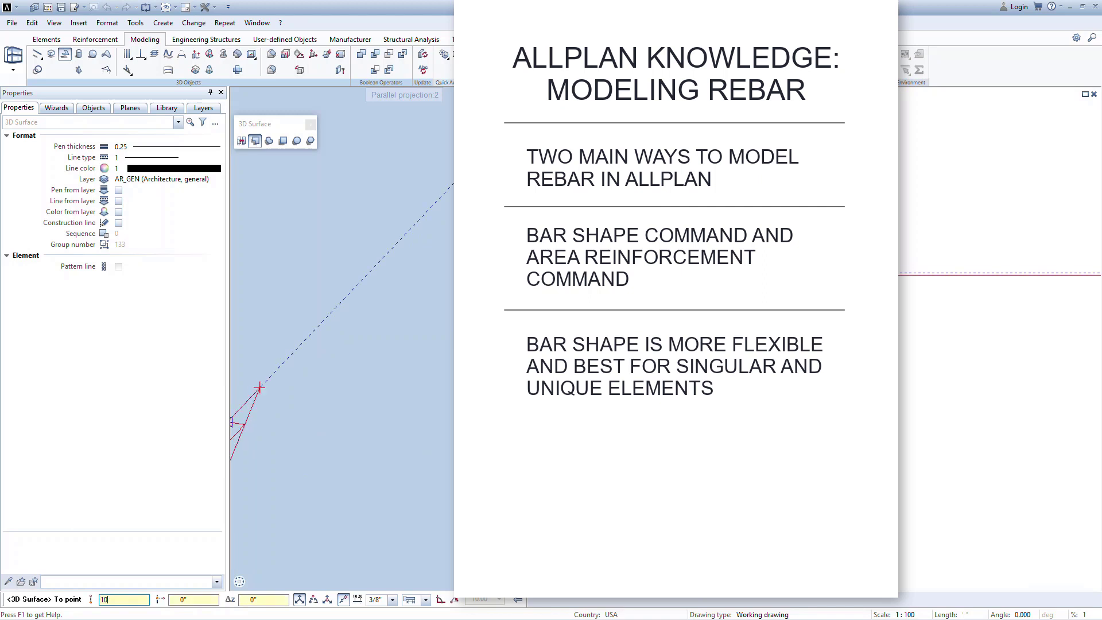
key("Return")
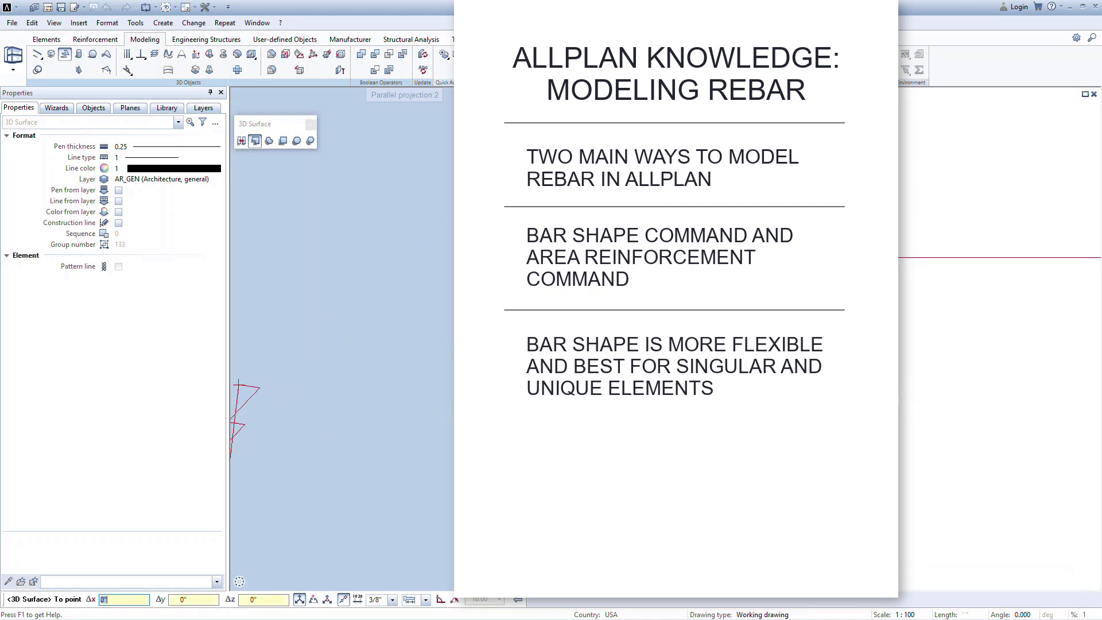
type("10")
key("Return")
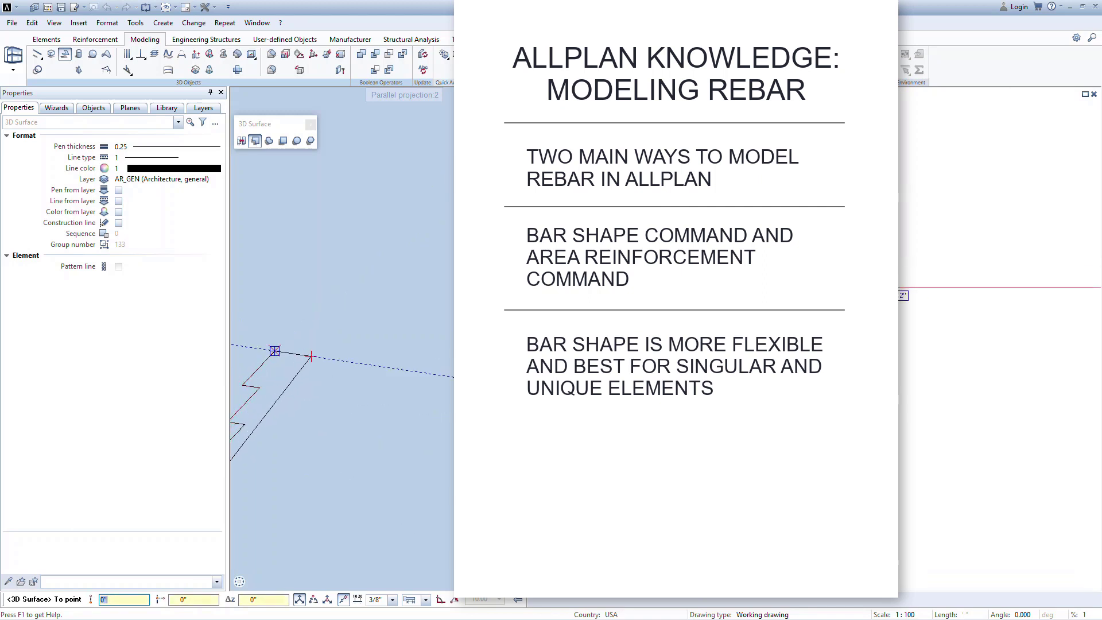
left_click(311, 356)
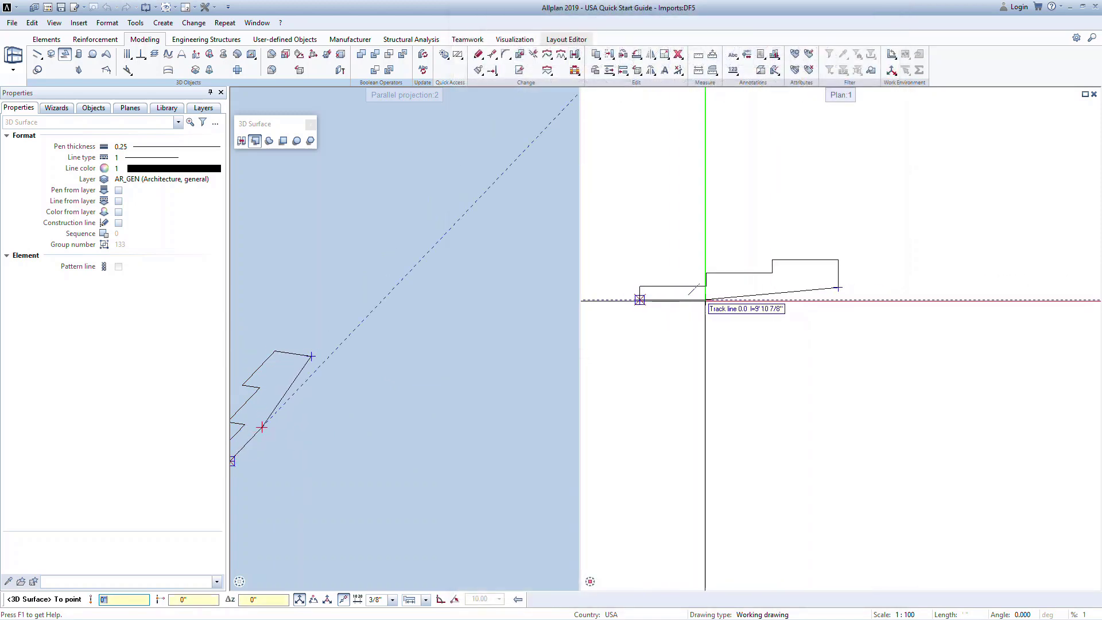
left_click(751, 301)
key("Escape")
key("Escape")
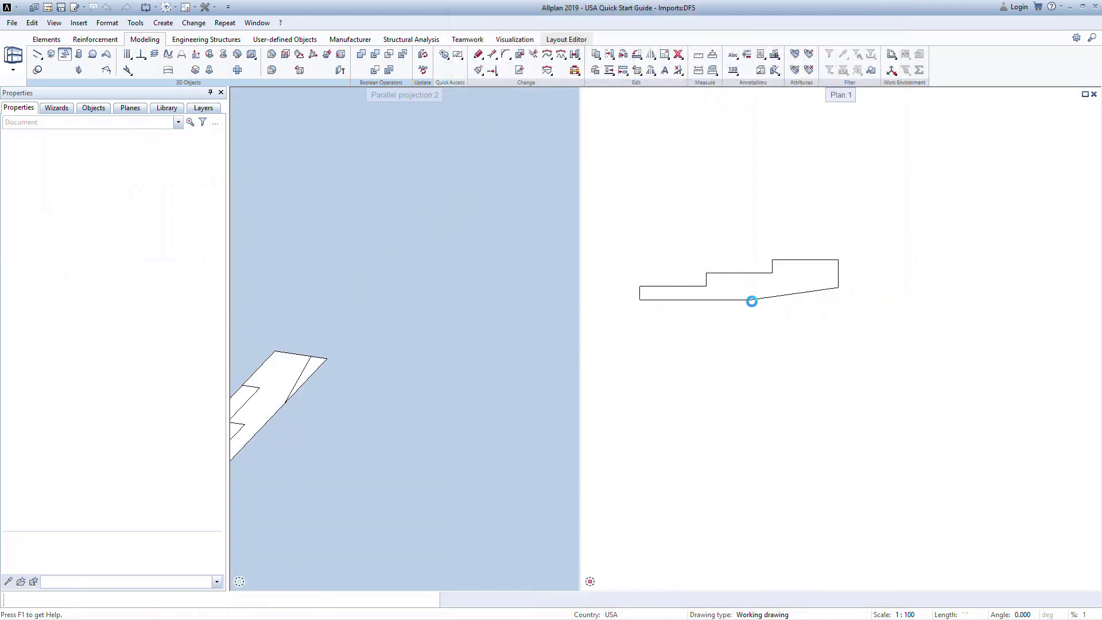
Step: Extrude the stepped surface vertically into a solid about 2' 10" thick
left_click(195, 54)
left_click(710, 299)
middle_click_drag(362, 339, 501, 273)
scroll(408, 366, "up", 3)
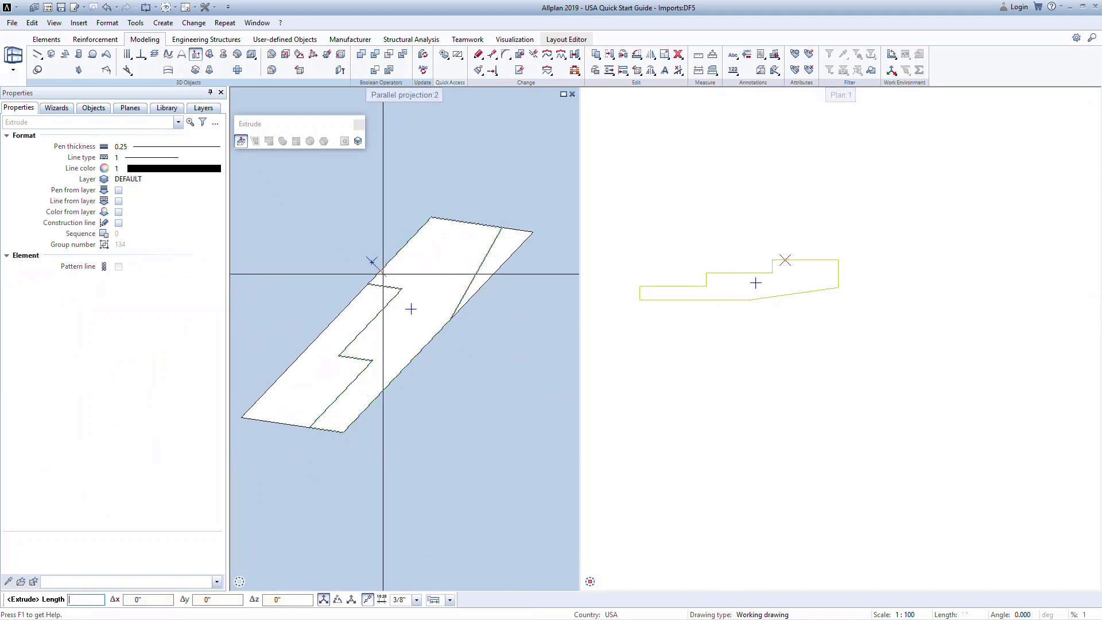
left_click(380, 261)
key("Escape")
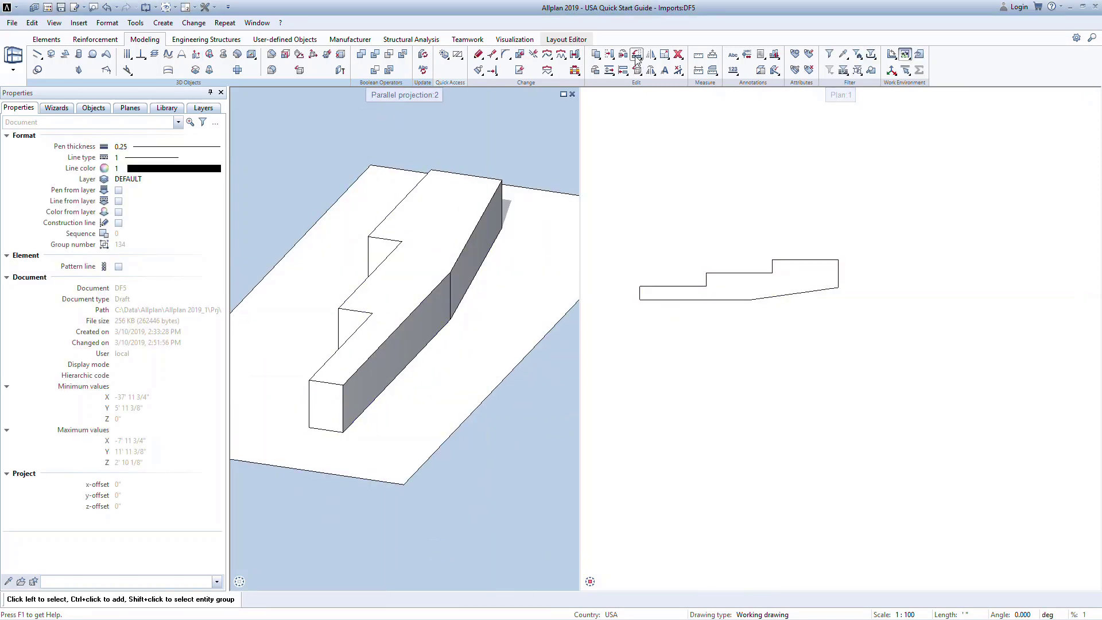
Step: Rotate the stepped solid by 90° about its long edge so that it stands upright
left_click(636, 55)
left_click(658, 295)
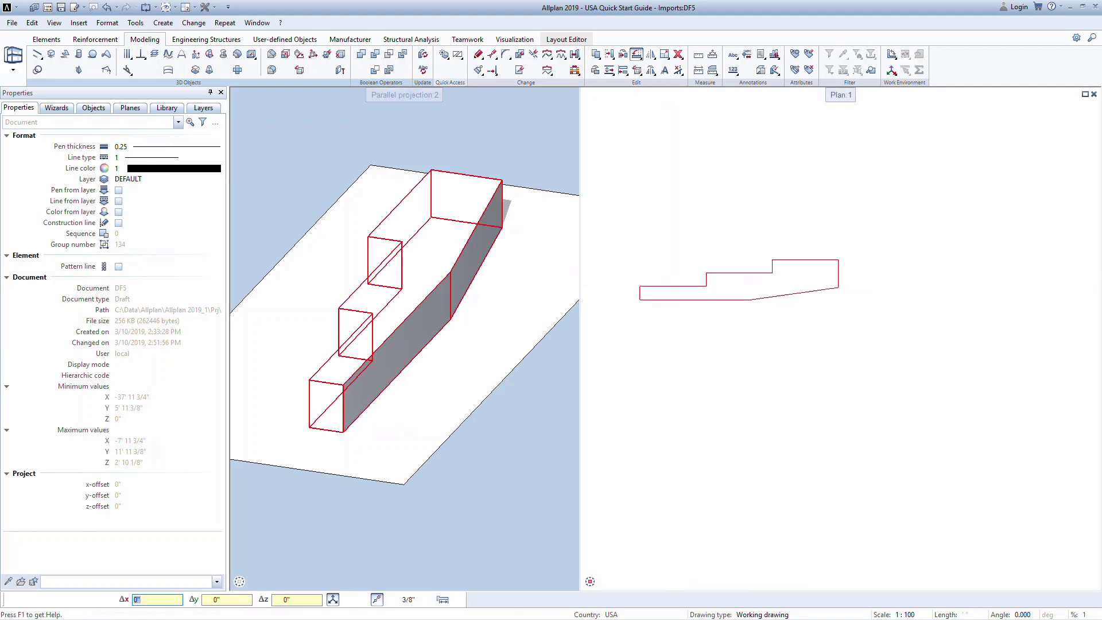
left_click(654, 285)
left_click(704, 286)
type("90")
key("Return")
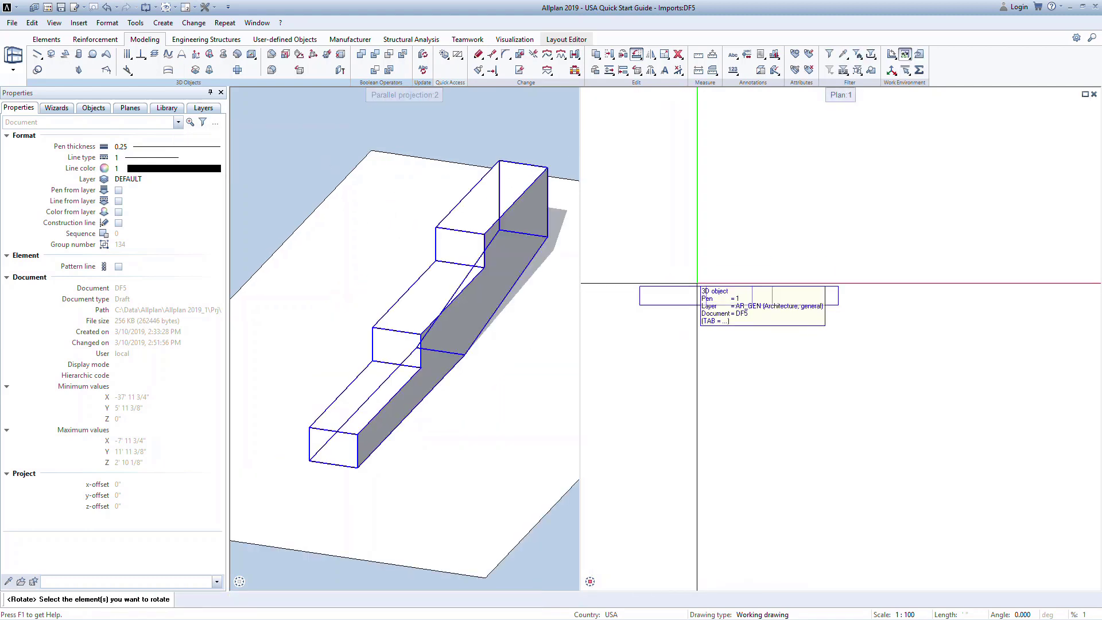
Step: Generate a section enclosing the whole stepped solid in plan, viewed from its long side, and place it below the plan
left_click(95, 39)
left_click(470, 55)
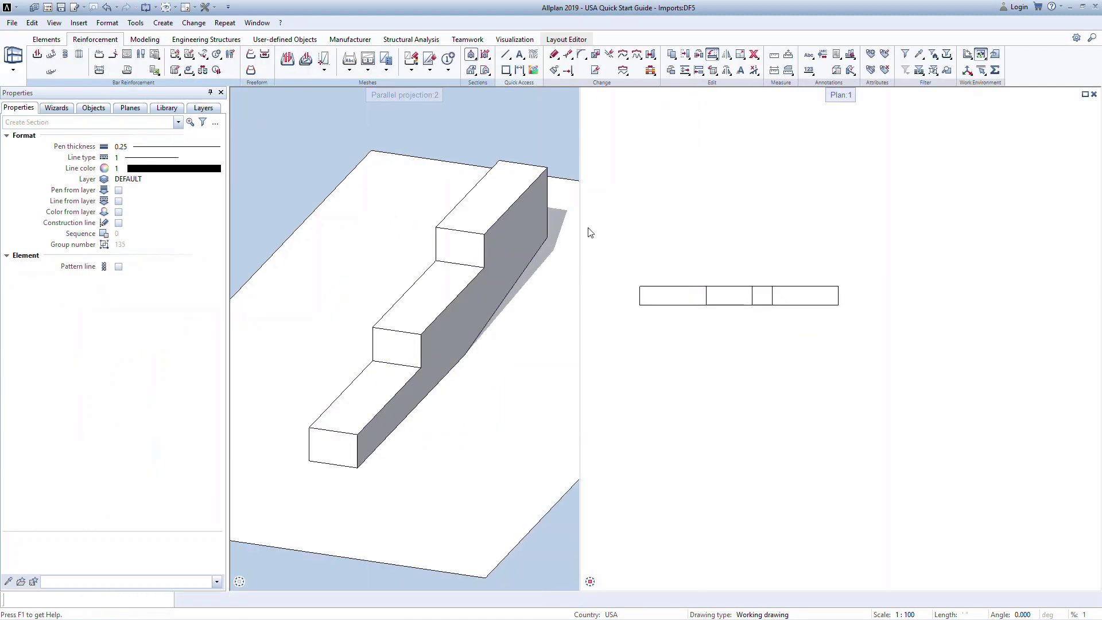
left_click(627, 273)
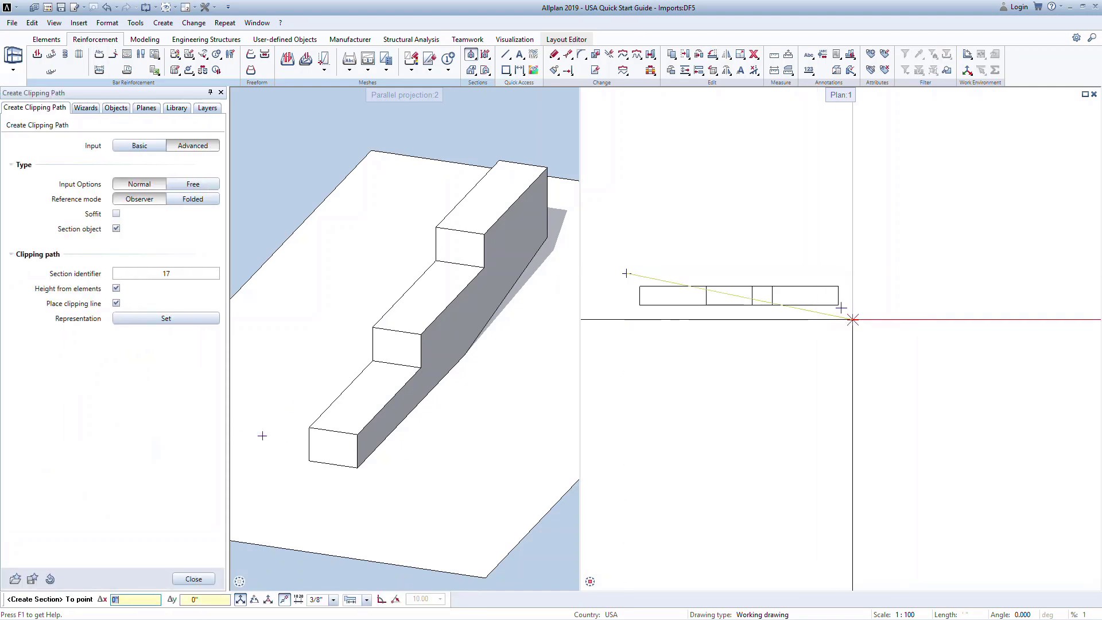
left_click(852, 318)
left_click(750, 340)
left_click(738, 373)
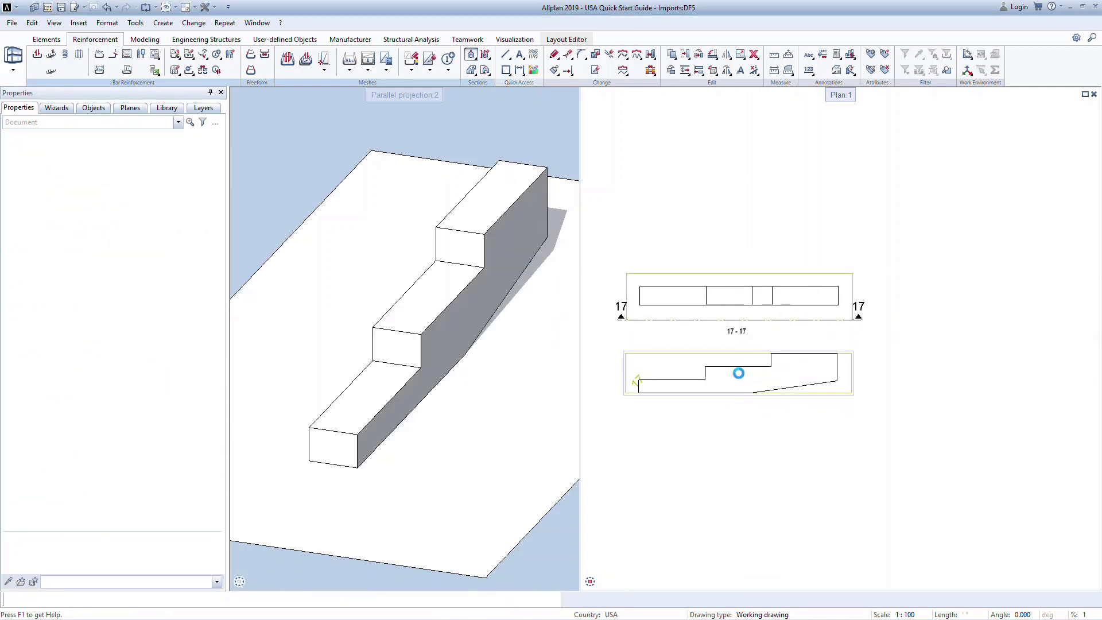
Step: Model a freeform #5 bar with 1 1/2" cover and hooks along the section's underside and raised end, and place it across the solid's width
left_click(35, 56)
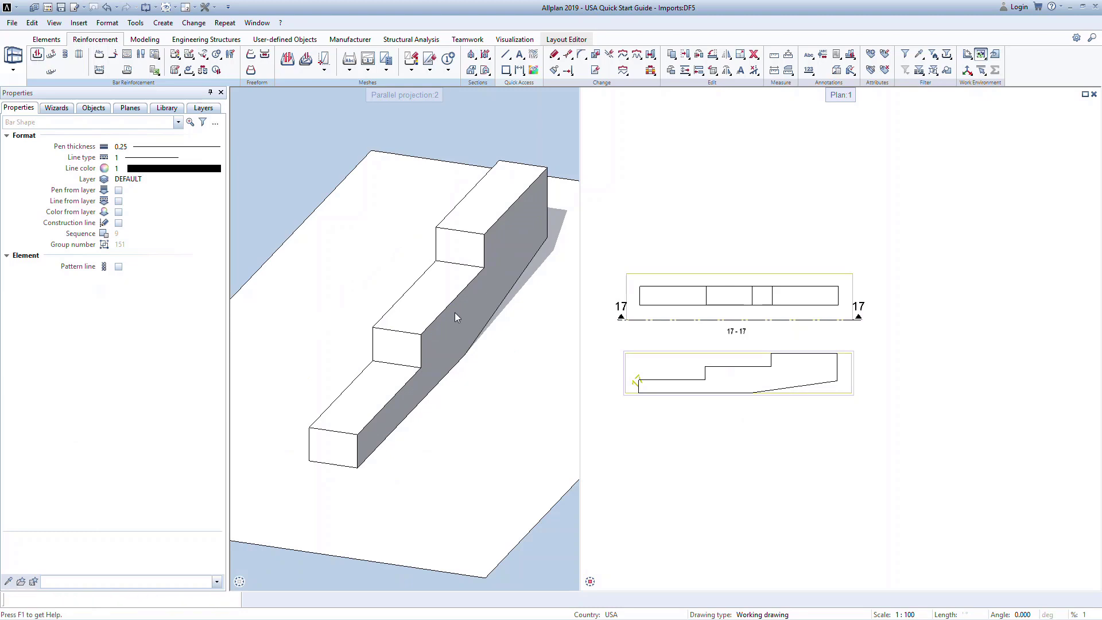
left_click(639, 392)
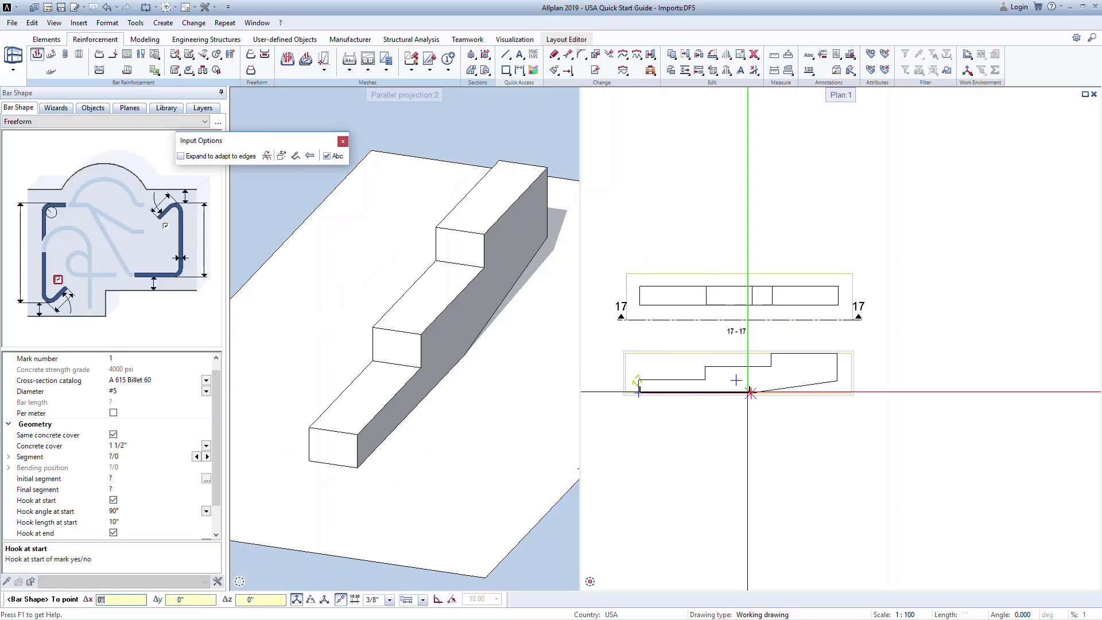
left_click(751, 392)
scroll(690, 387, "up", 5)
scroll(918, 367, "down", 3)
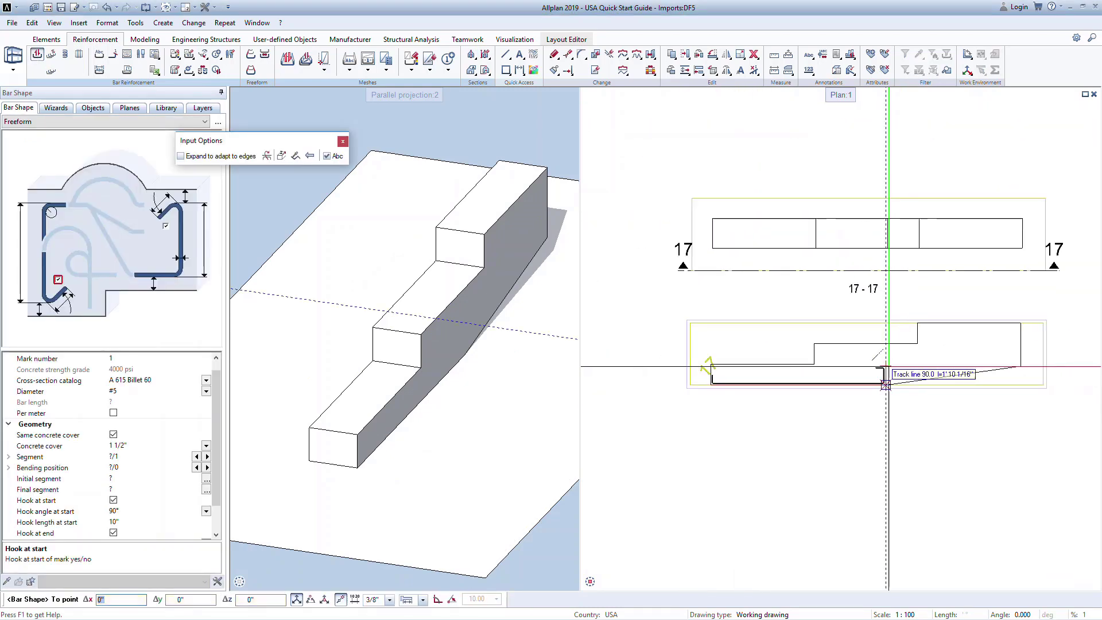
left_click(1020, 366)
left_click(1019, 323)
left_click(1019, 325)
left_click(918, 325)
left_click(943, 367)
left_click(996, 350)
key("Escape")
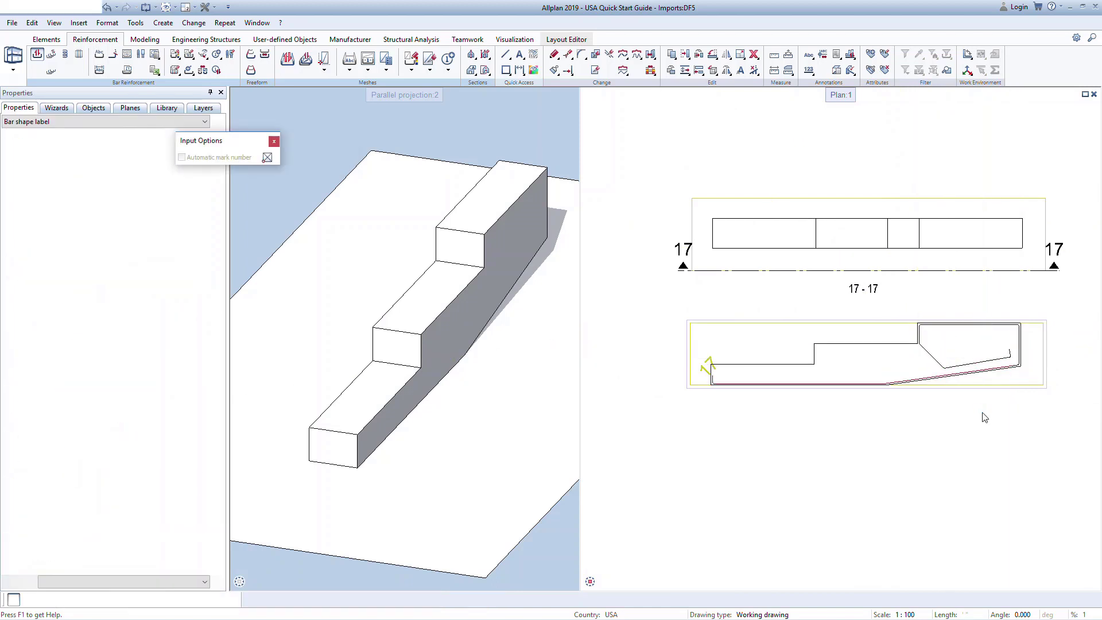
key("Escape")
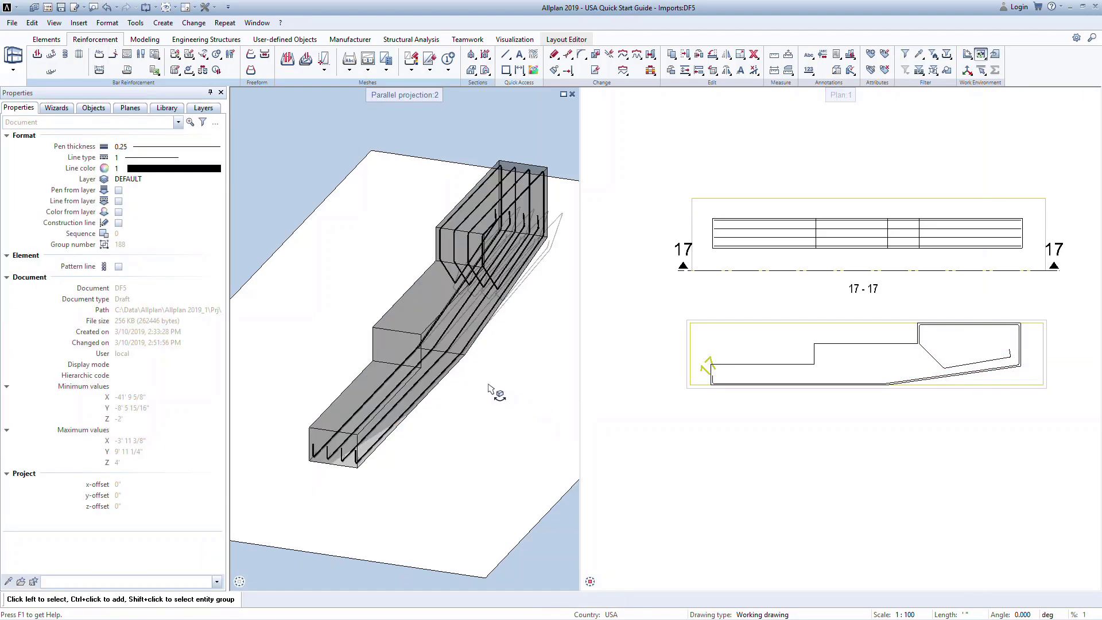
left_click_drag(489, 388, 498, 481, "ctrl")
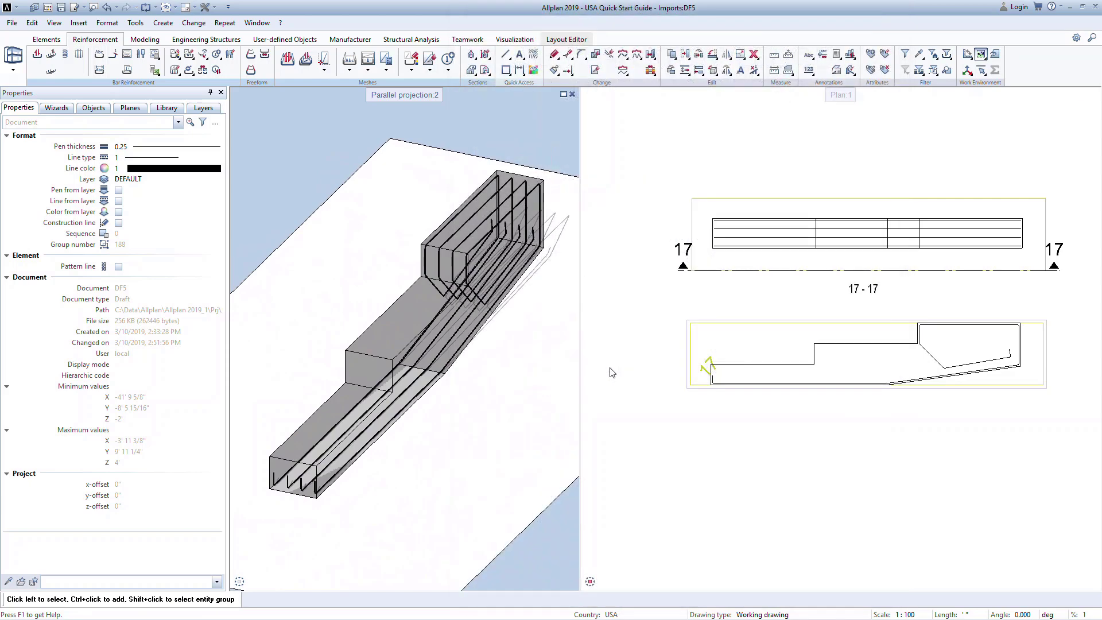
Step: Load only the Foundation drawing files instead of Imports, with 102 Foundation Reinforcing as the current file
double_click(610, 368)
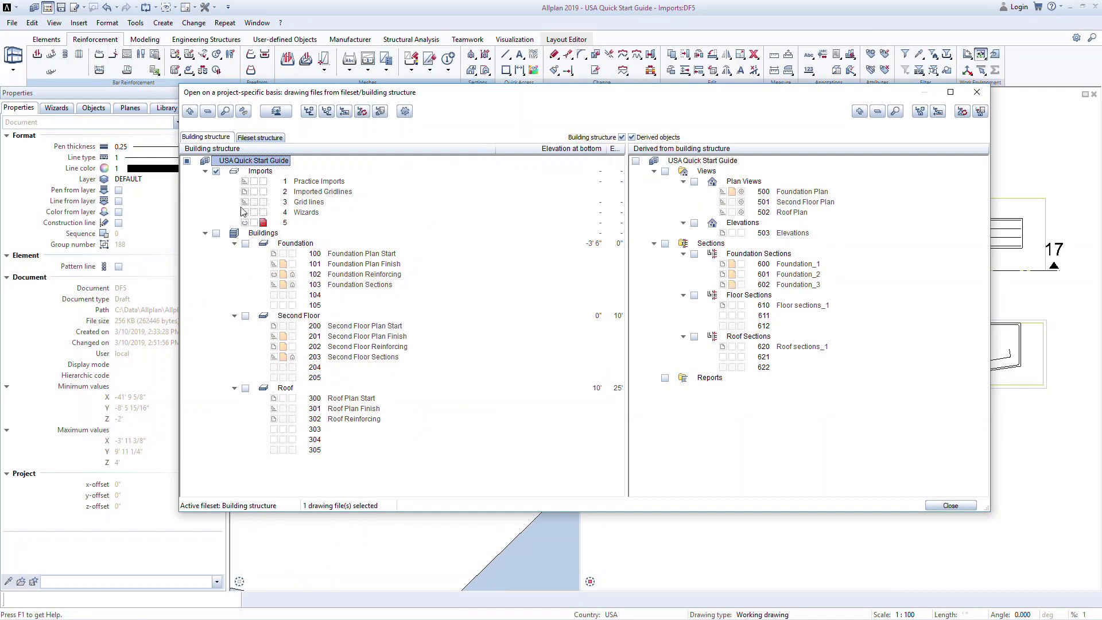
left_click(217, 171)
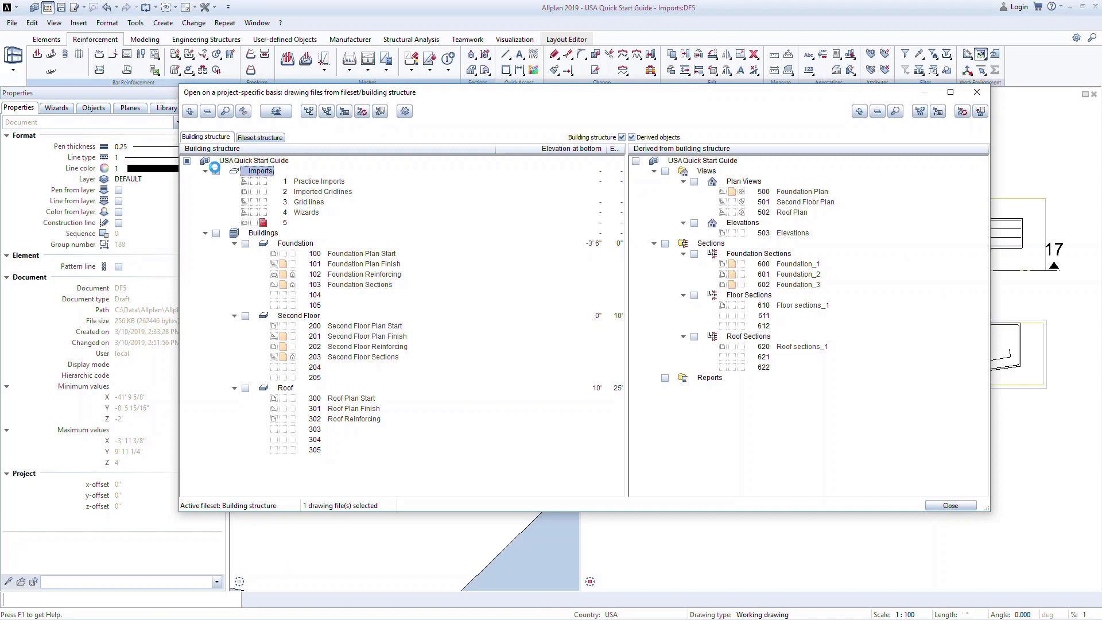
left_click(217, 233)
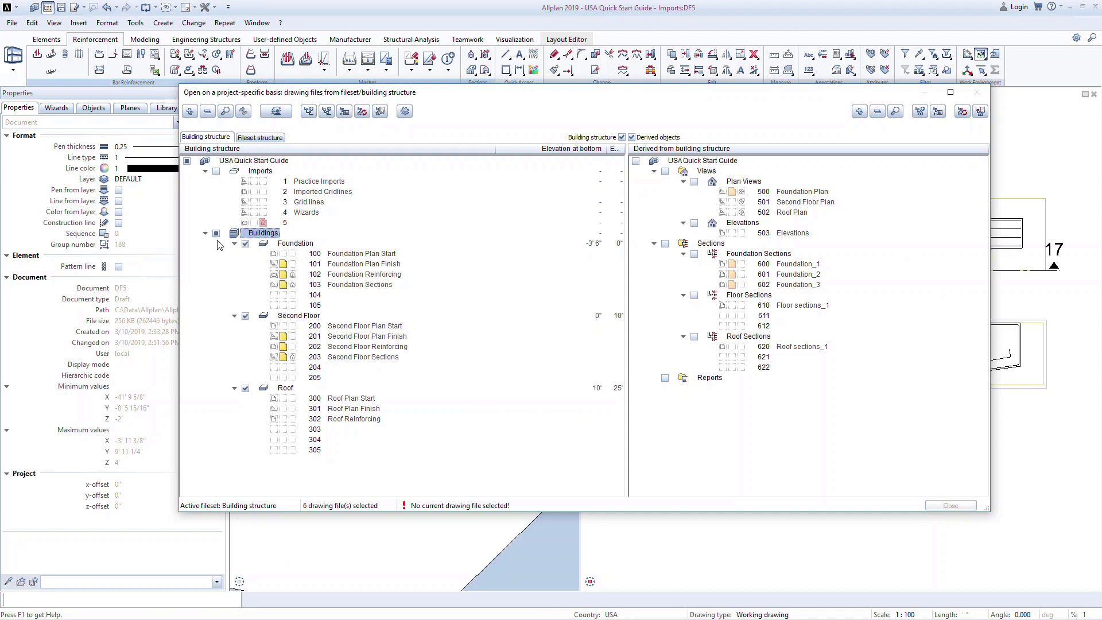
left_click(245, 316)
left_click(245, 388)
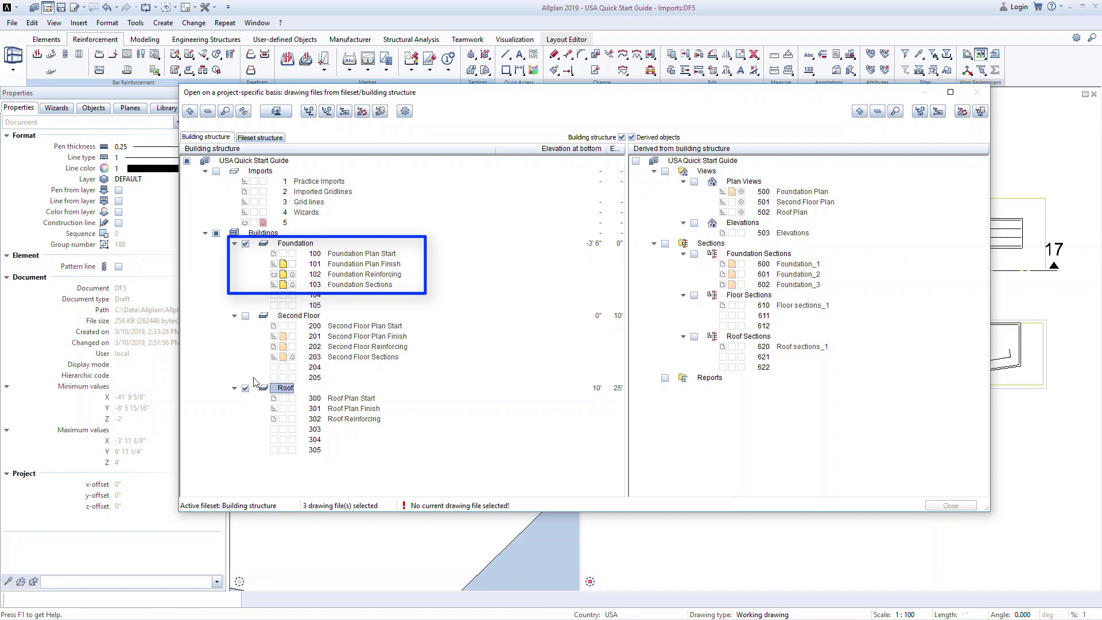
left_click(293, 275)
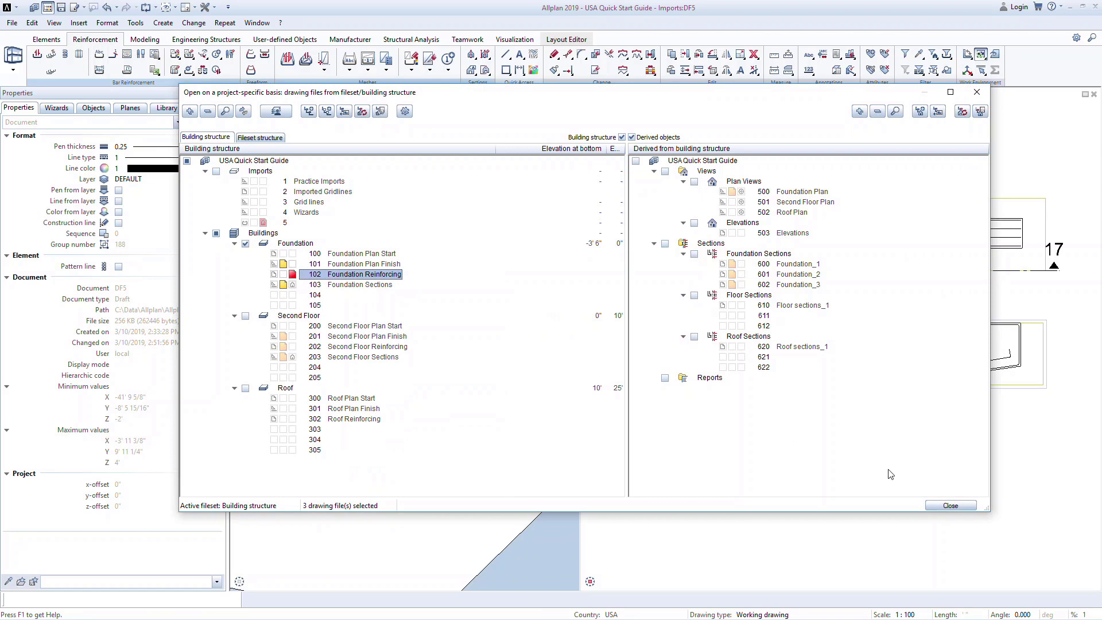
left_click(947, 505)
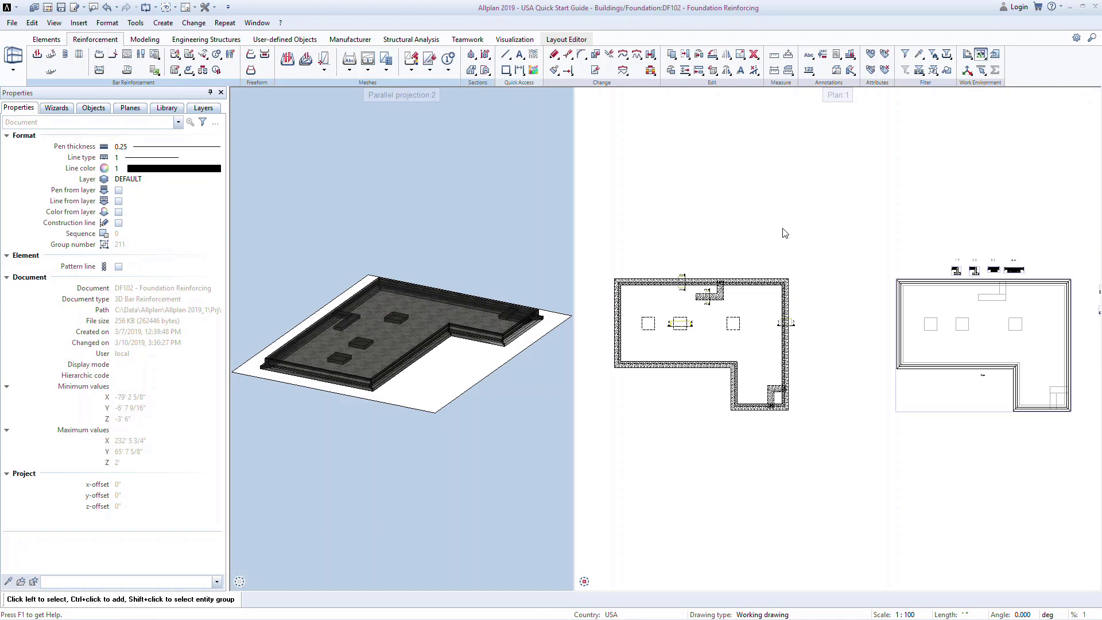
Step: Start area reinforcement by polygon with a -1.5" offset and area detection on, and pick the middle block foundation's outline in plan
scroll(1005, 300, "up", 5)
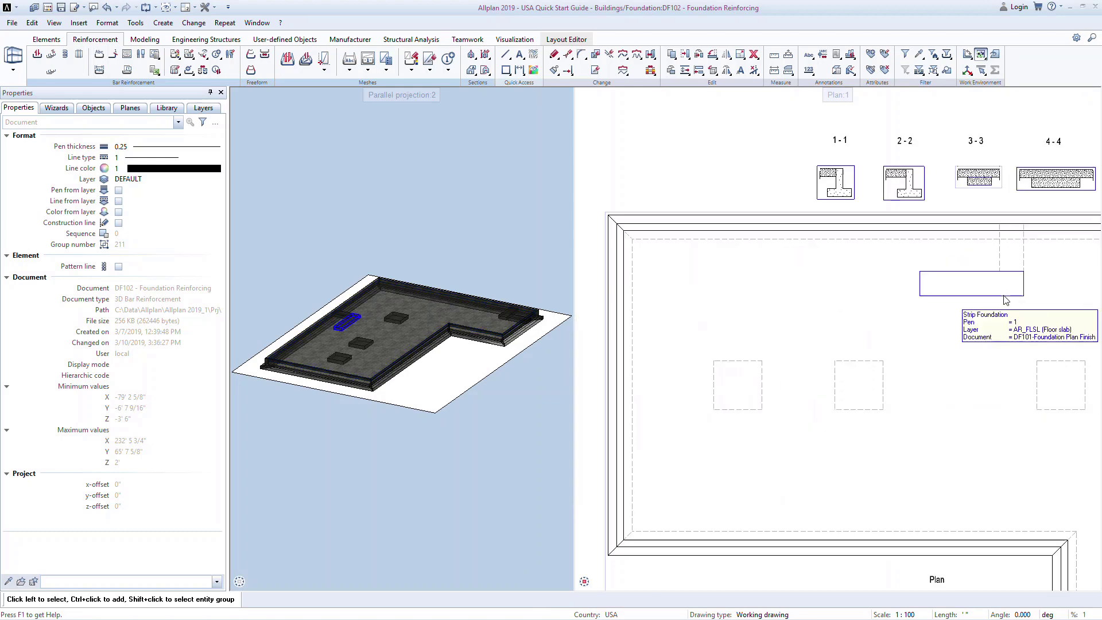
middle_click_drag(1003, 296, 908, 243)
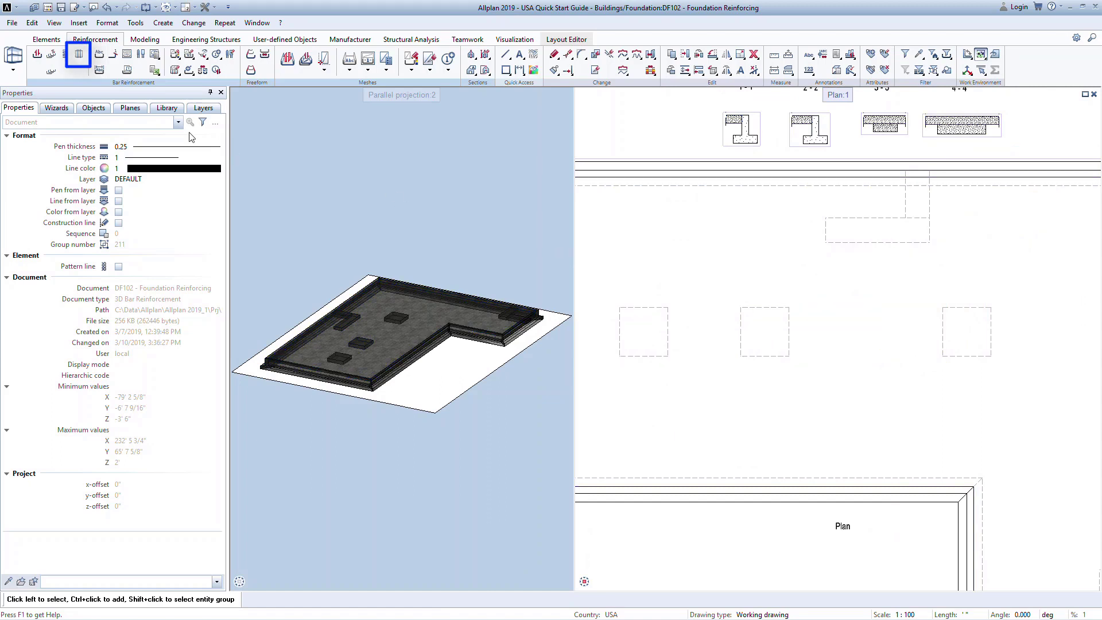
left_click(80, 56)
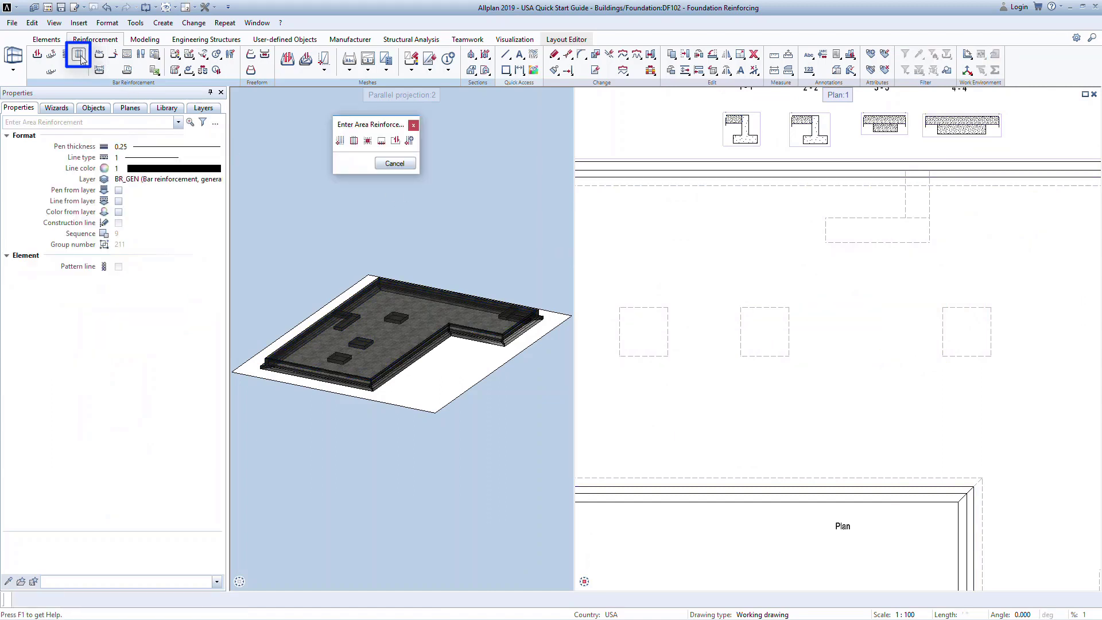
left_click(353, 142)
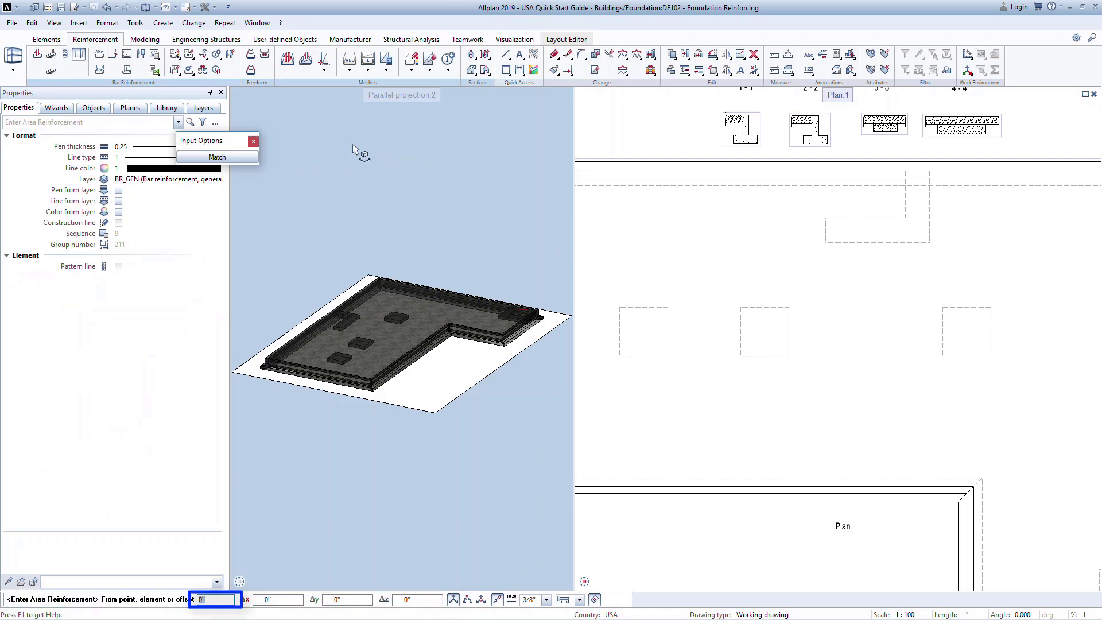
type("-1.5")
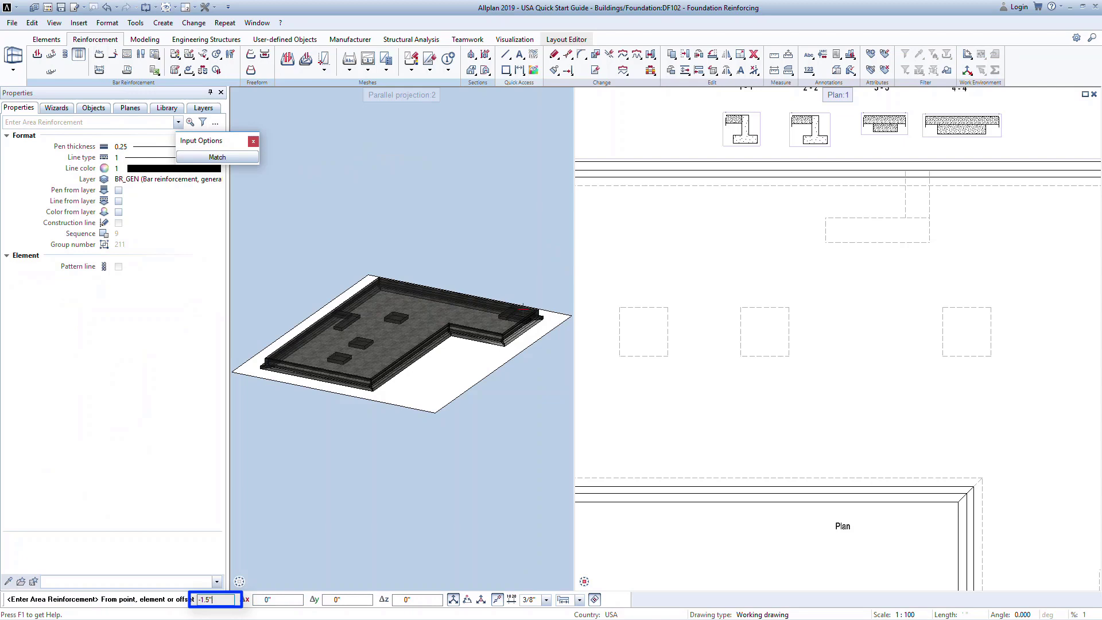
left_click(595, 599)
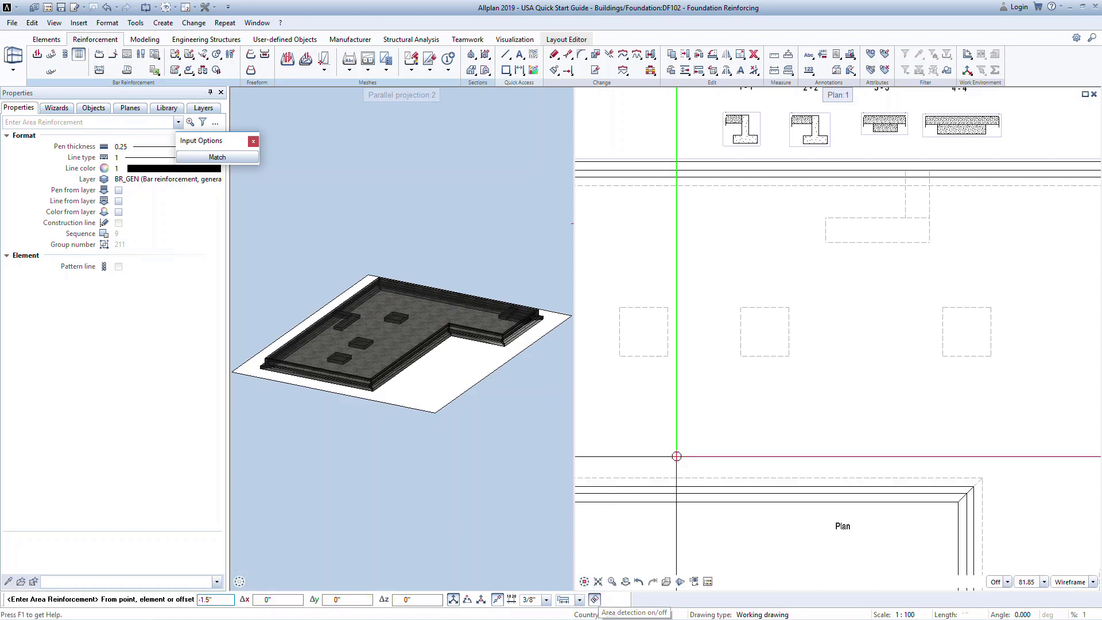
left_click(758, 334)
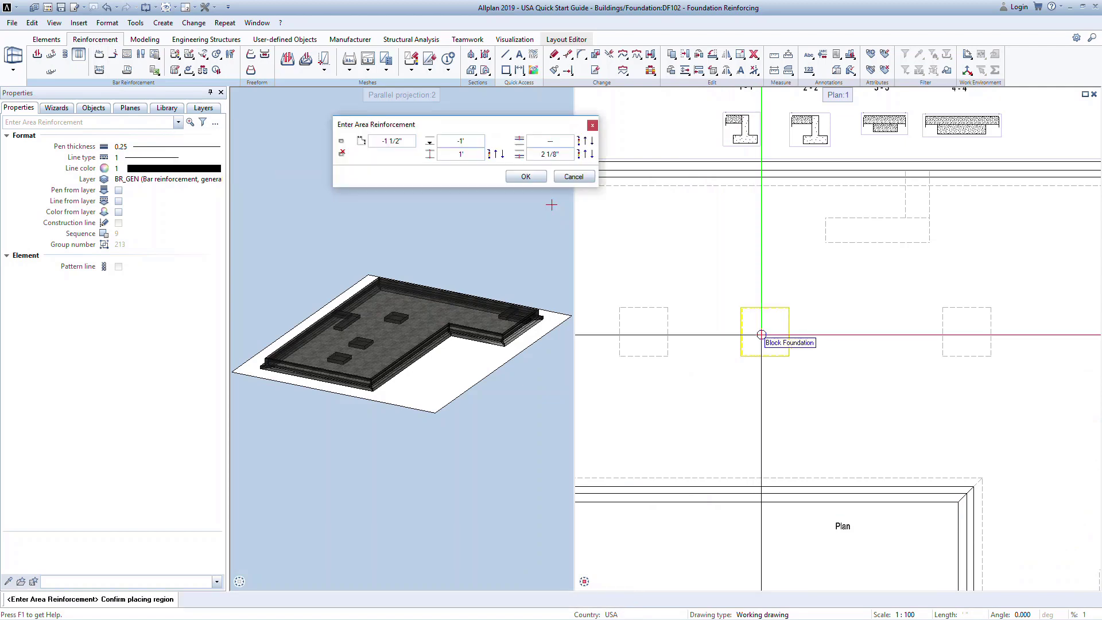
Step: Take the placing region's layer depth of -2' 2" and component thickness of 1' 2" from the block foundation in section 4-4
scroll(759, 334, "up", 3)
scroll(759, 334, "up", 2)
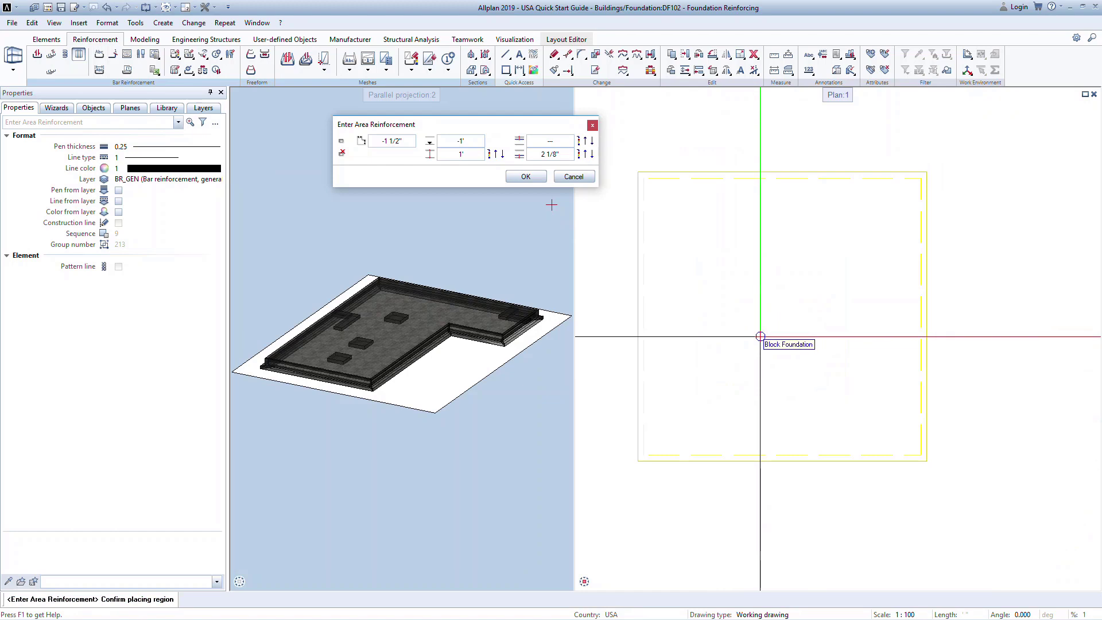
scroll(760, 336, "down", 5)
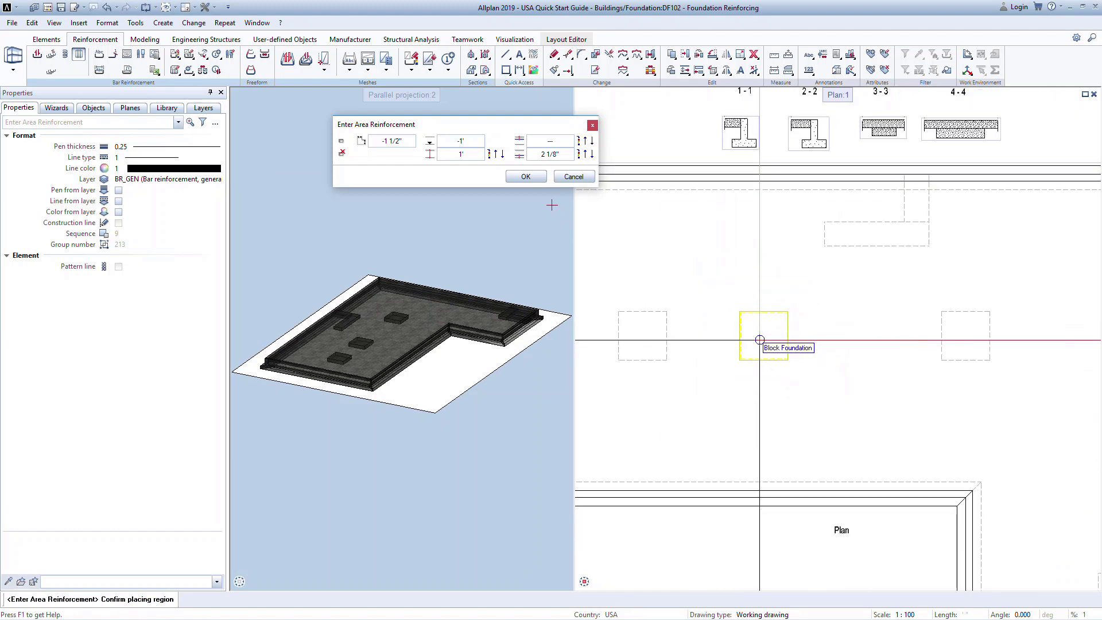
scroll(926, 166, "up", 6)
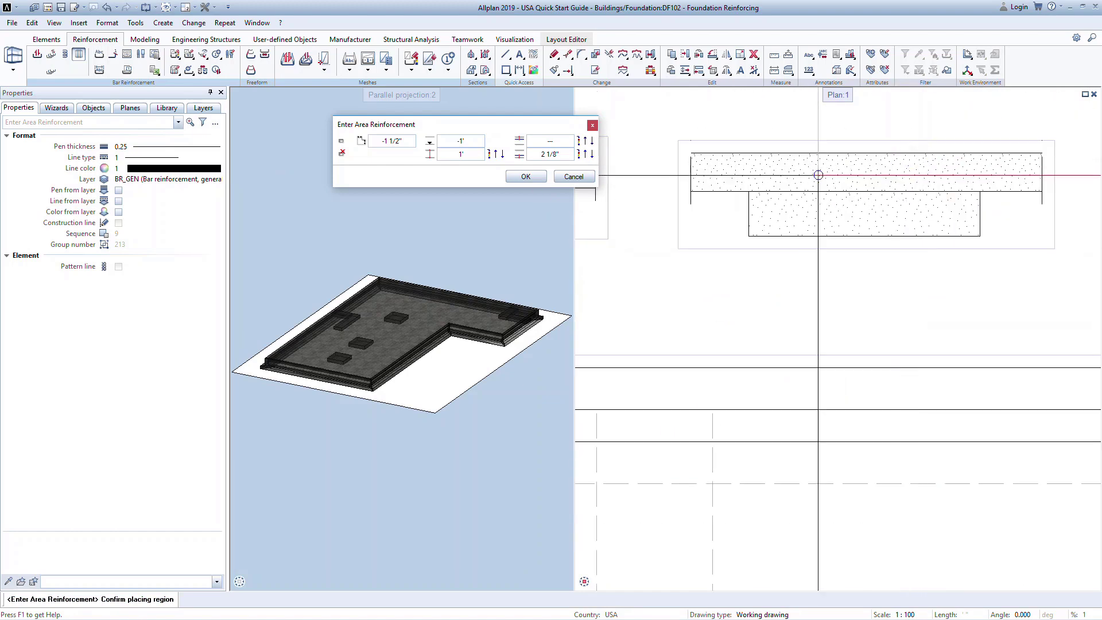
left_click(462, 141)
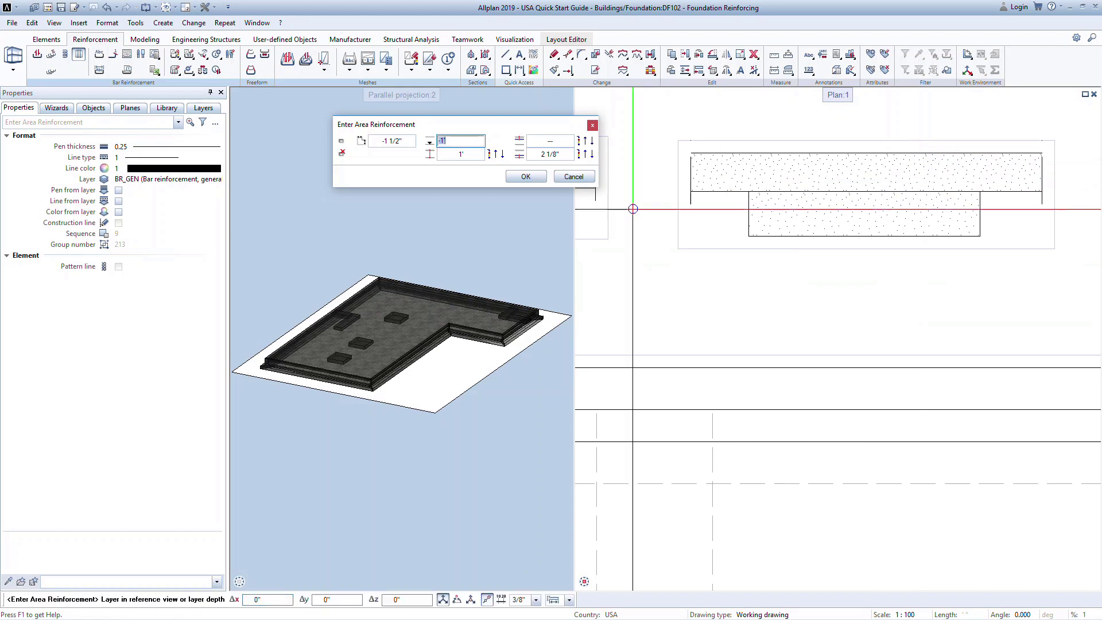
left_click(748, 236)
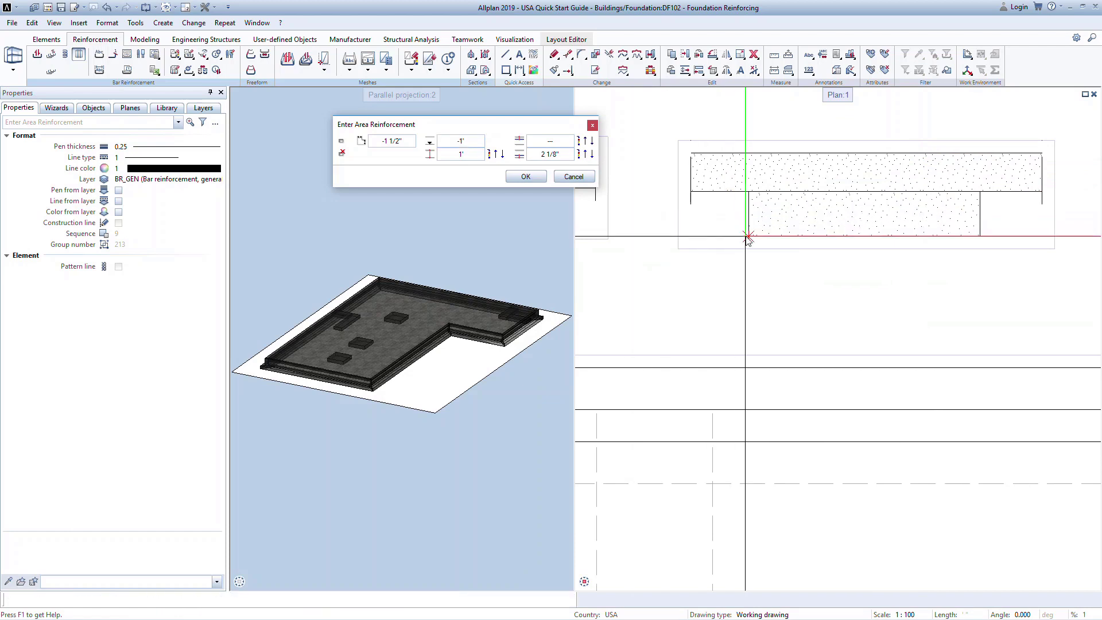
left_click(472, 154)
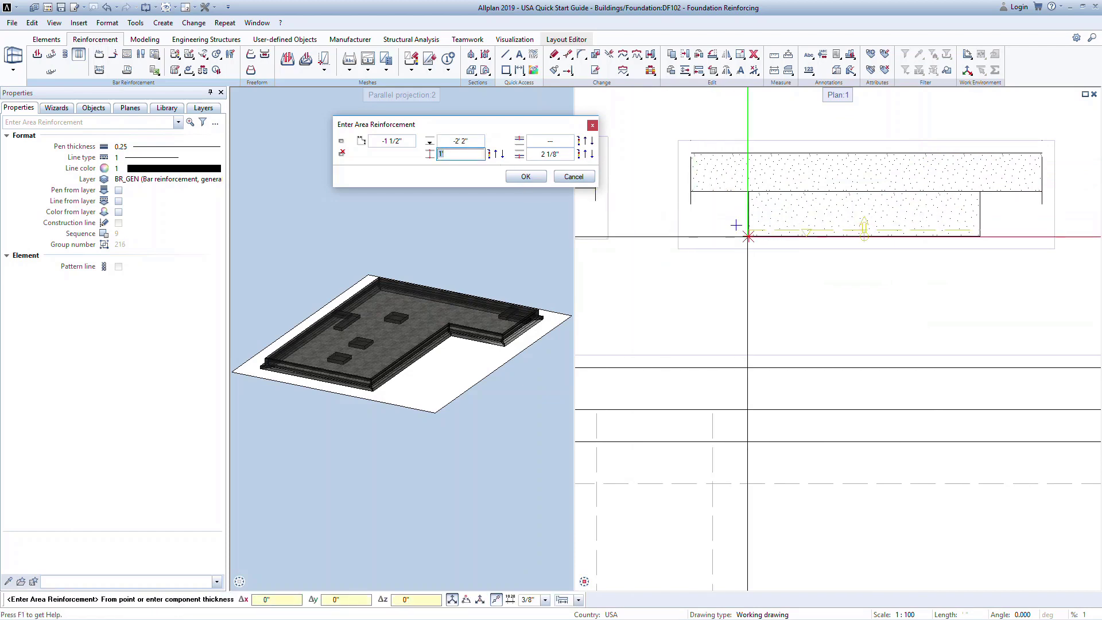
left_click(748, 236)
left_click(748, 191)
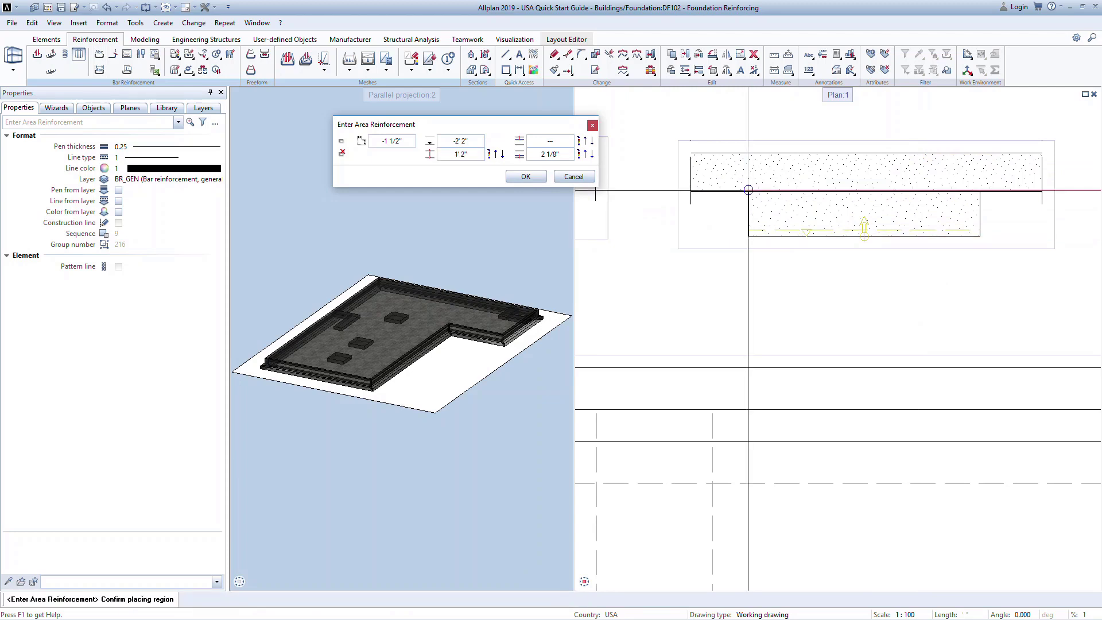
Step: Set the concrete cover at bottom to 1 1/2" and confirm the placing region
left_click(563, 159)
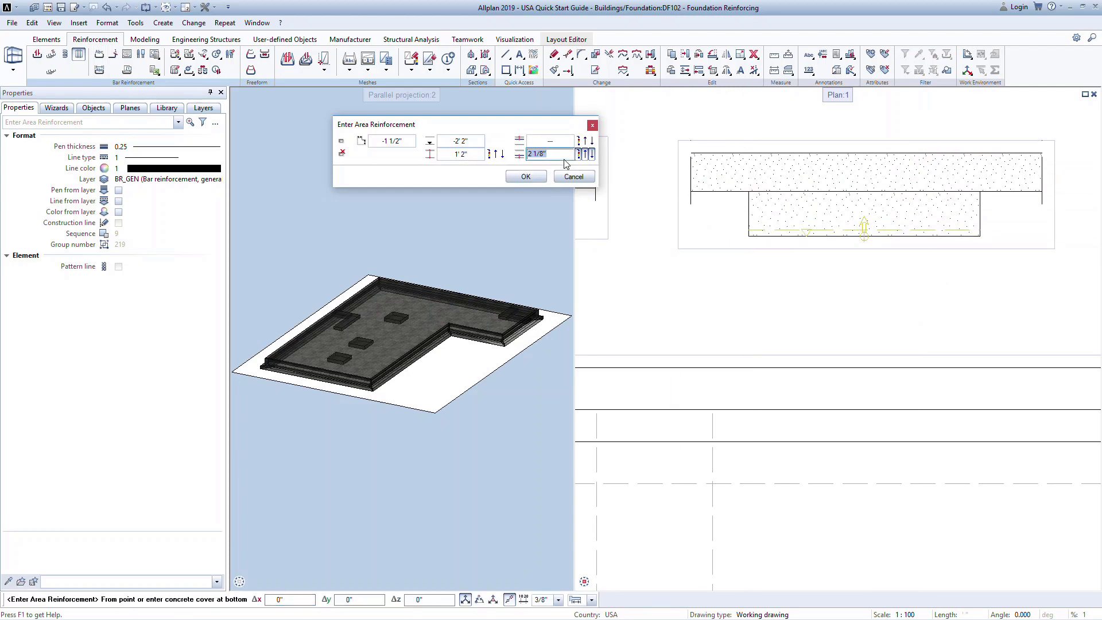
key("Return")
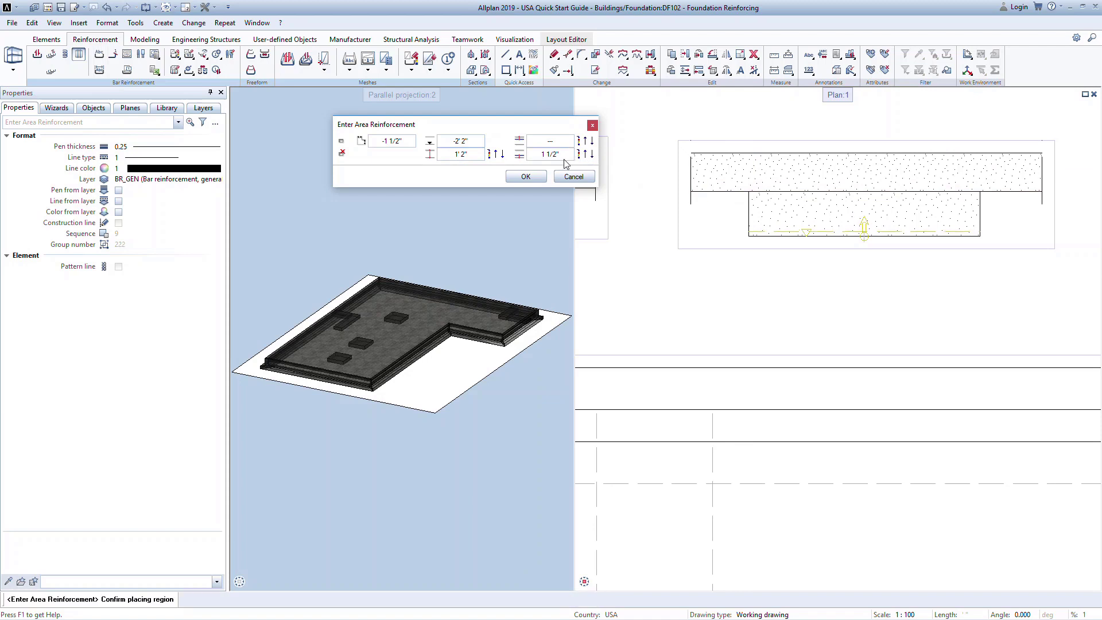
left_click(540, 176)
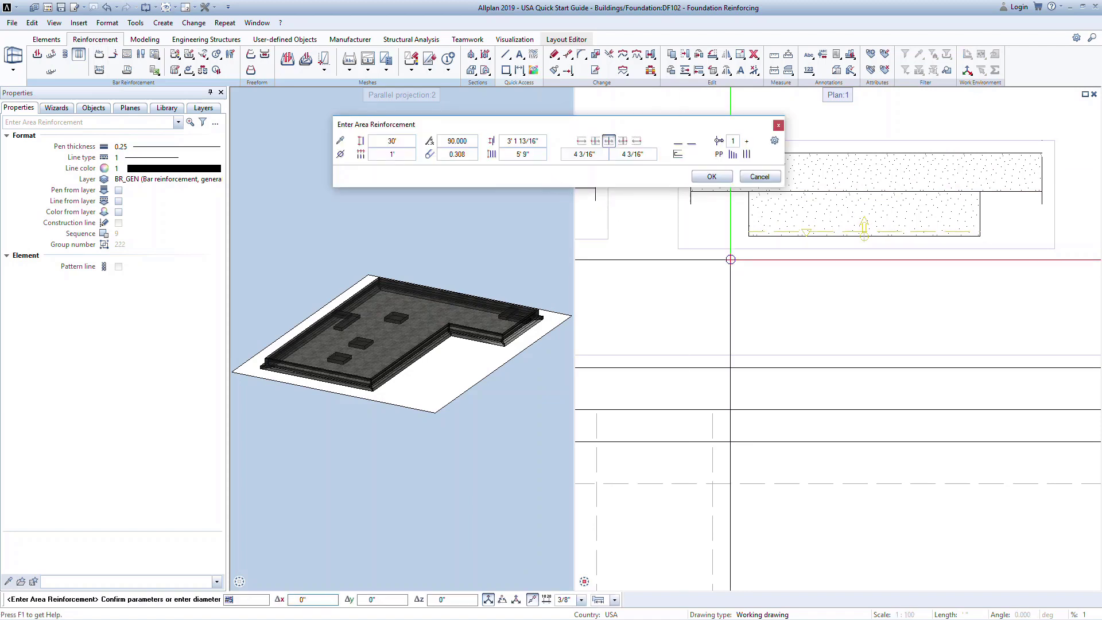
Step: Set the bar diameter to #6 and place the bottom layer at 1' spacing and a 90° angle in the middle block foundation
scroll(755, 262, "down", 5)
middle_click_drag(696, 351, 879, 291)
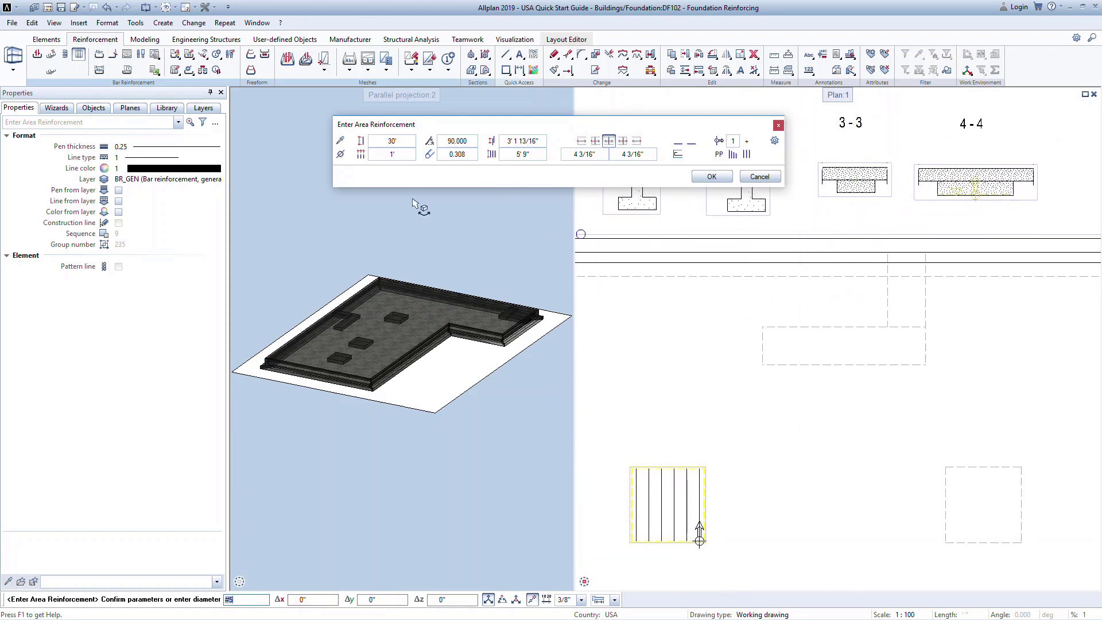
left_click(341, 154)
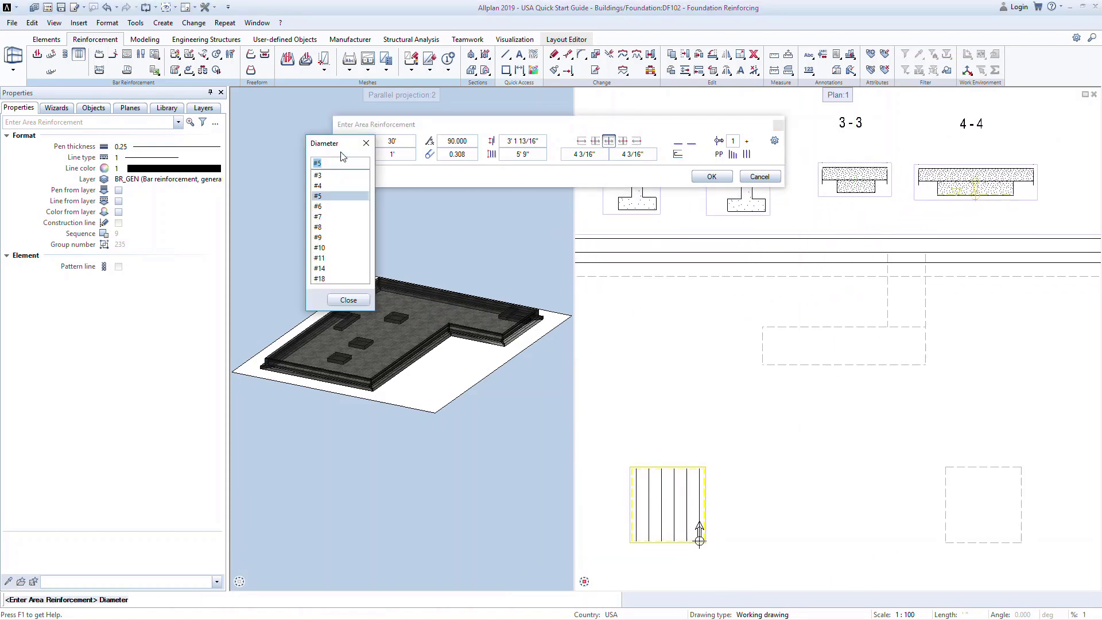
left_click(331, 207)
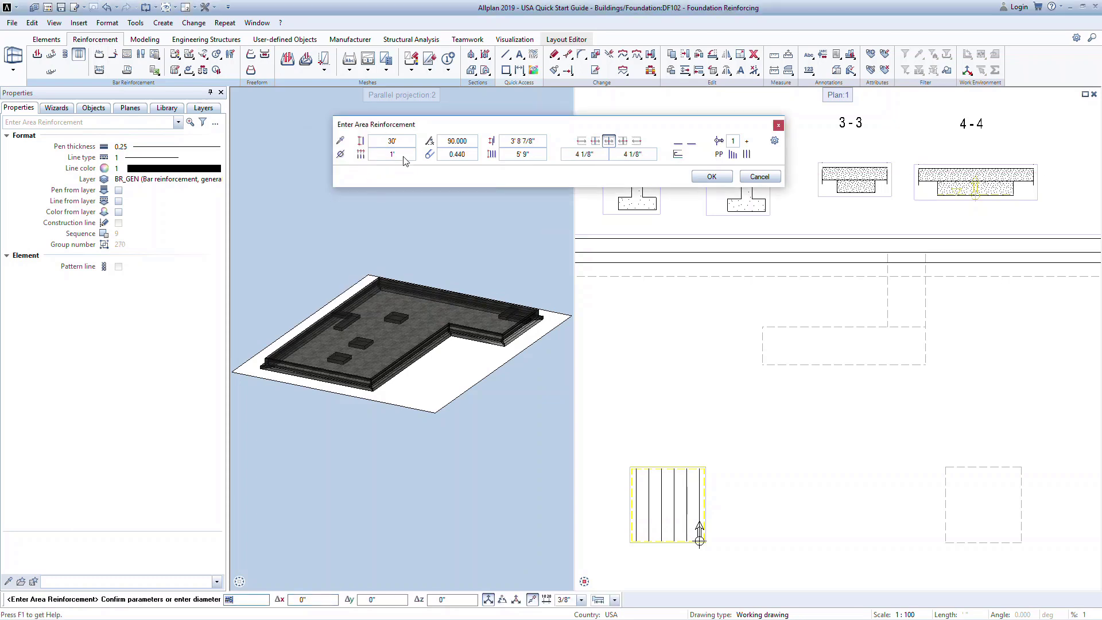
left_click(711, 178)
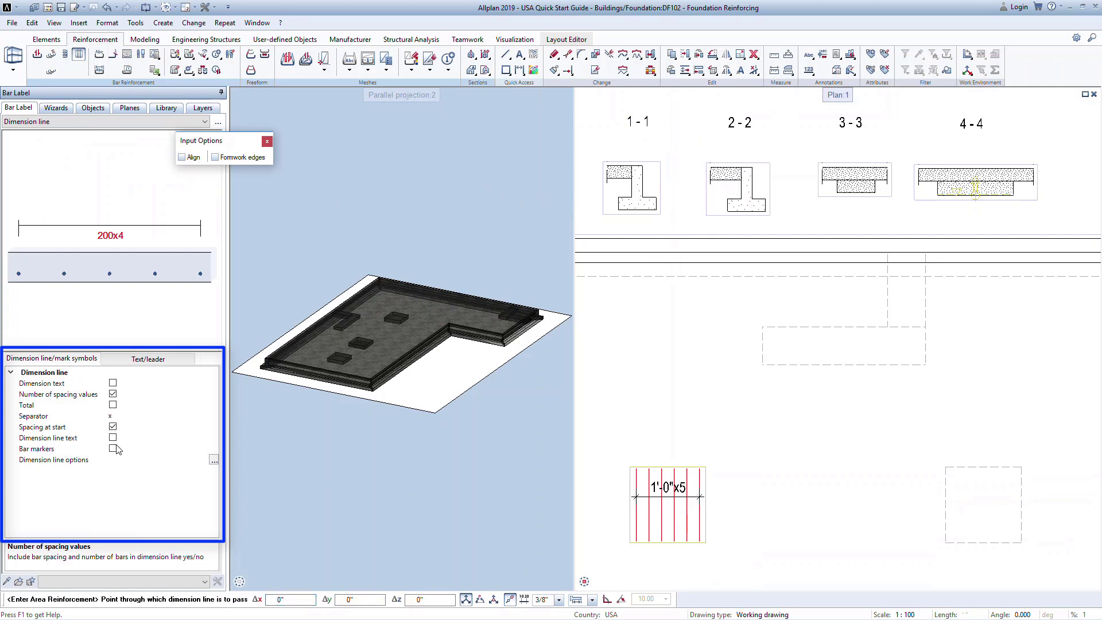
Step: Include the bar length in the bar label text and leave the labelling without placing a dimension line
left_click(127, 362)
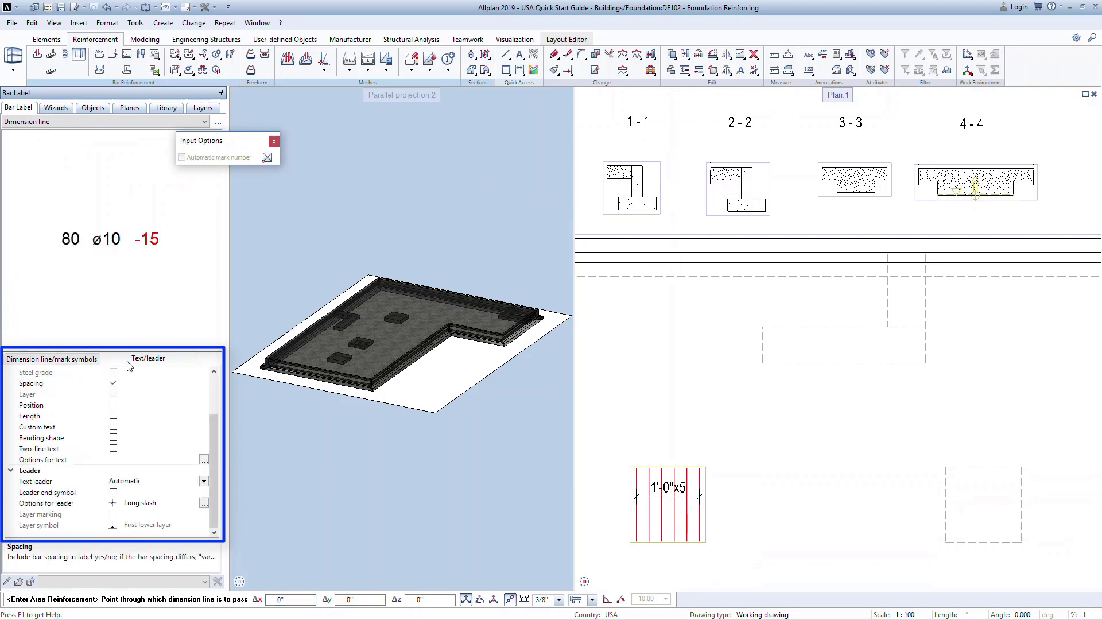
left_click(113, 415)
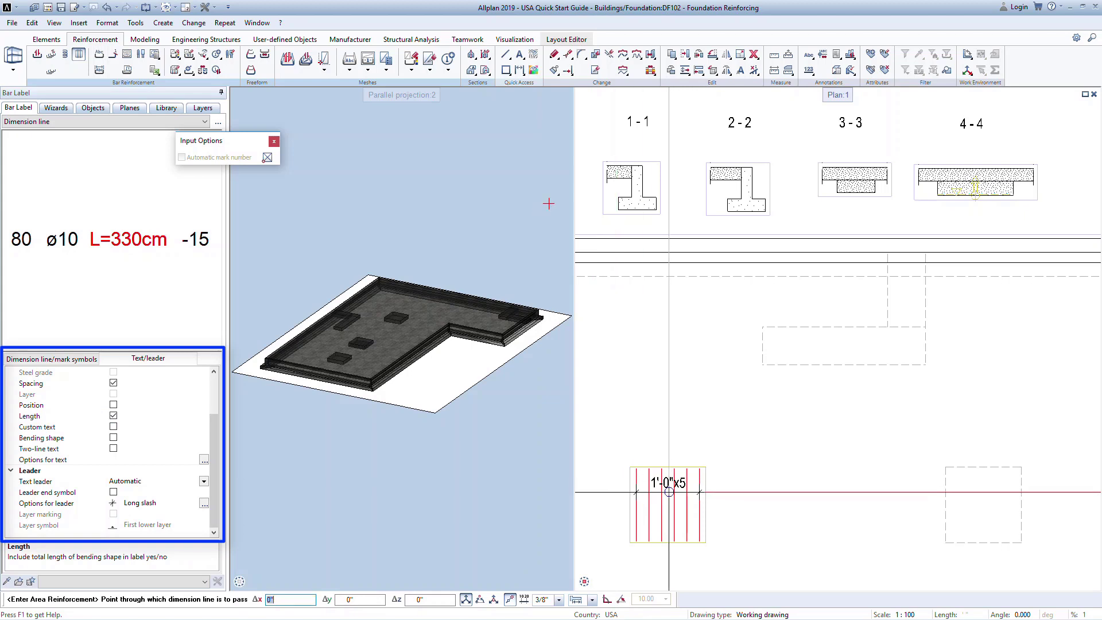
left_click(671, 450)
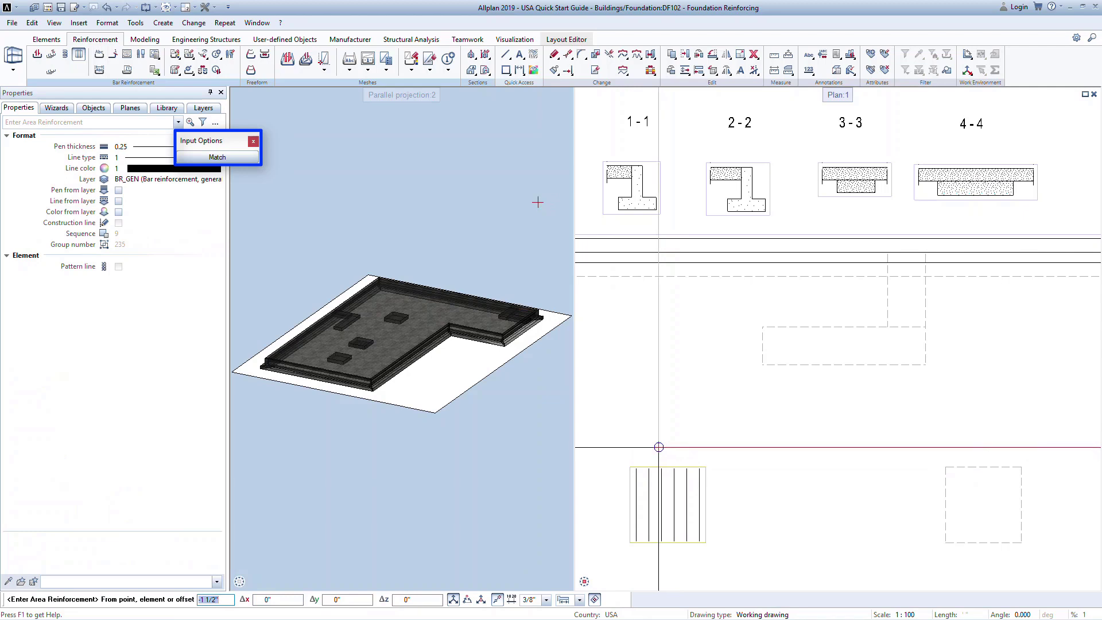
Step: Match the first layer's polygon and place crossing #6 bars at 1' spacing and 180°, with 2 1/4" cover at bottom
left_click(229, 162)
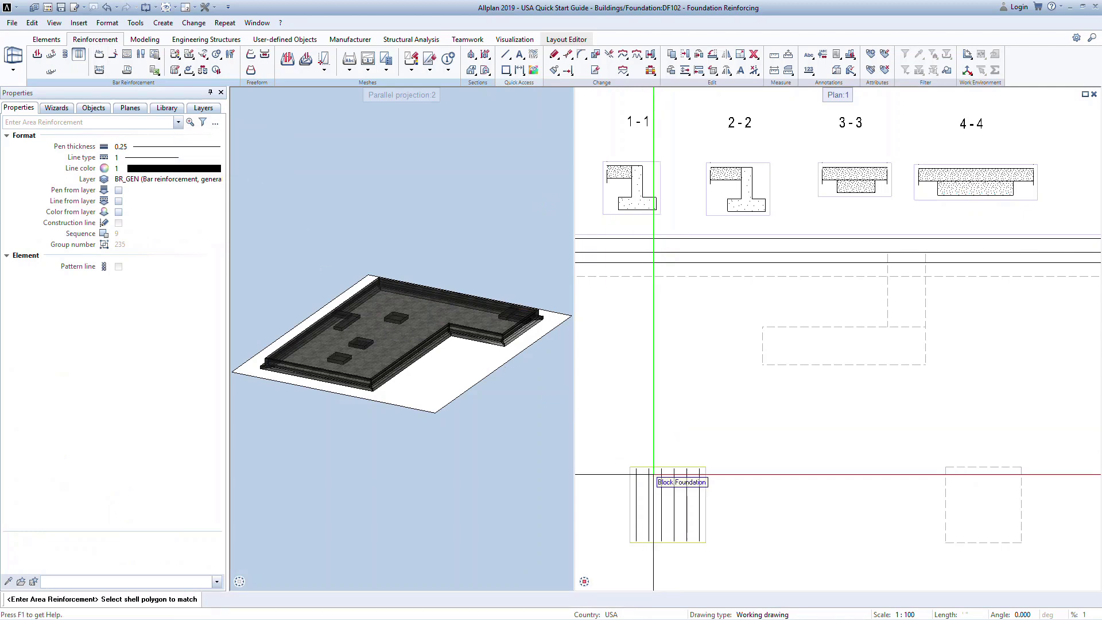
left_click(648, 476)
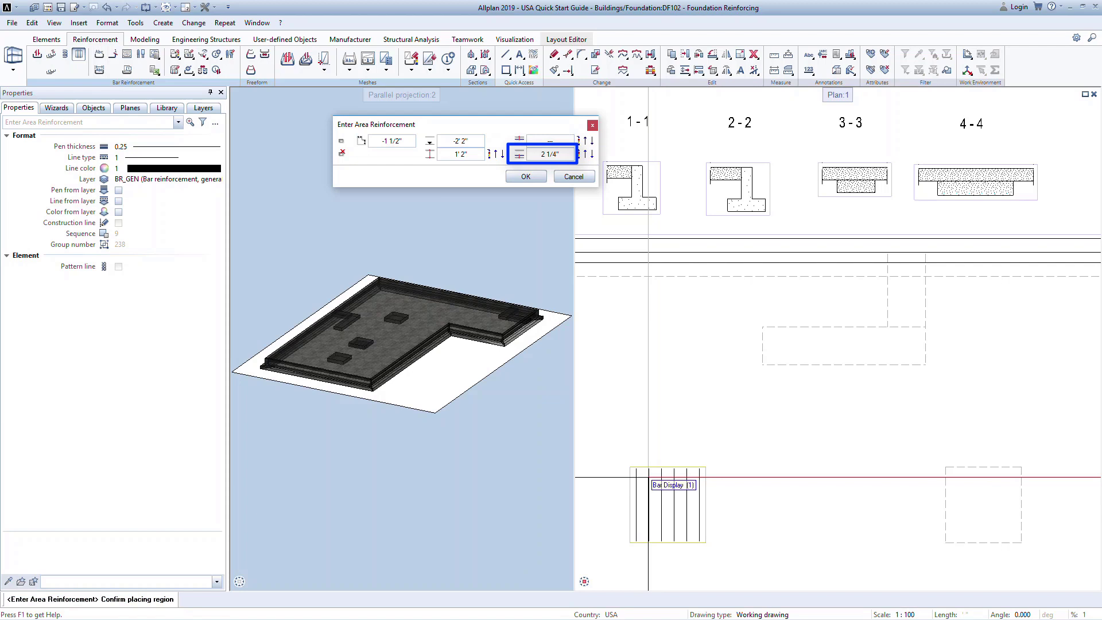
left_click(508, 178)
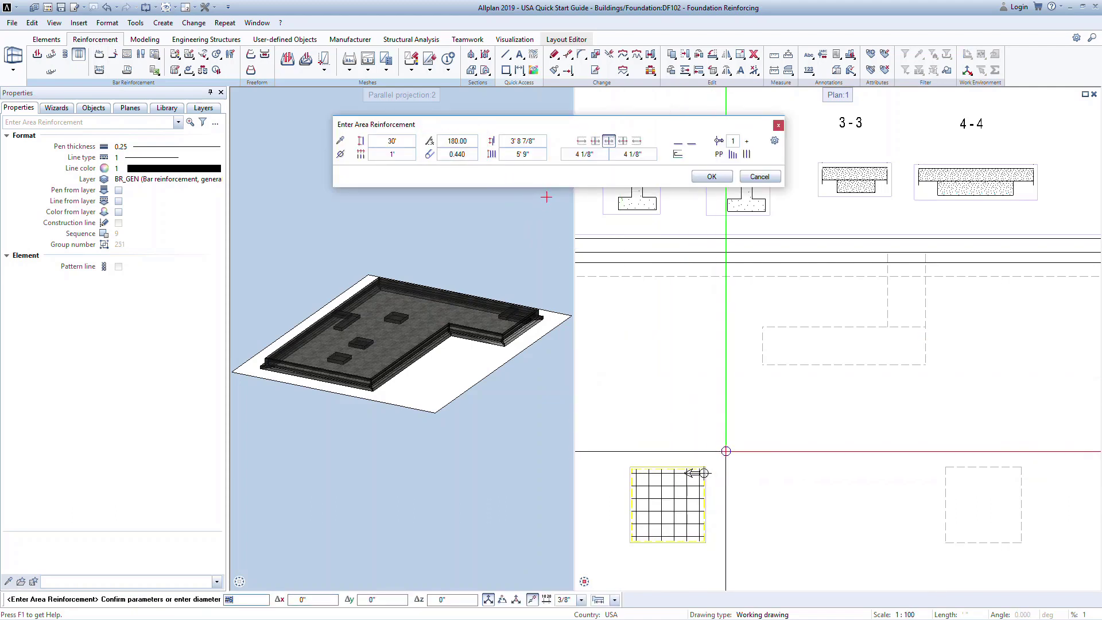
left_click(711, 177)
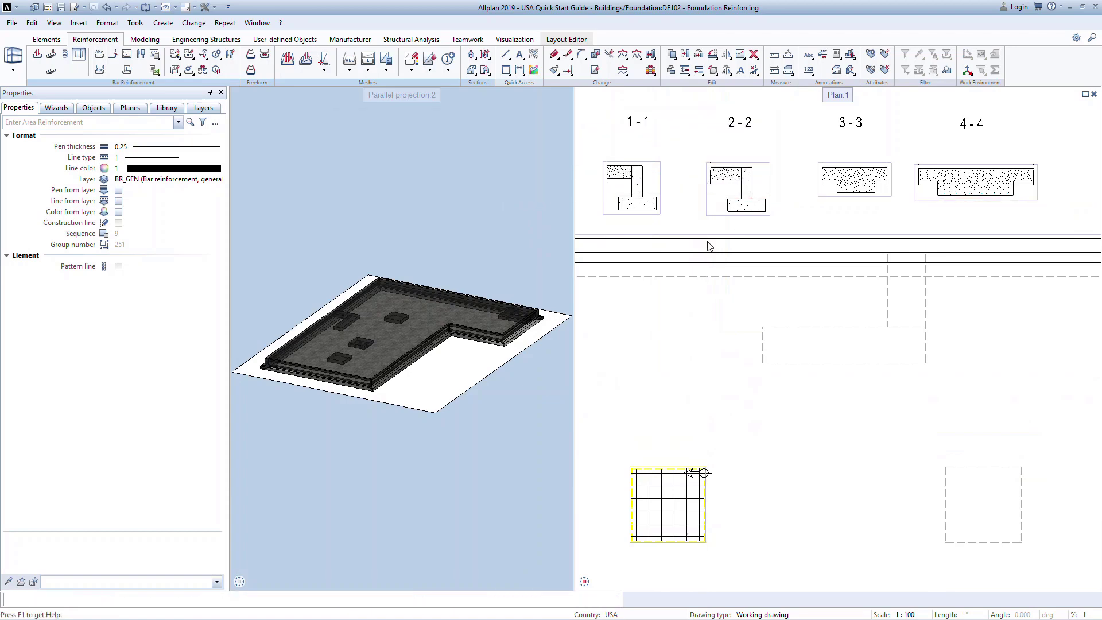
Step: Examine the crossing bar layers inside the middle block foundation in the 3D view
scroll(961, 210, "up", 4)
scroll(957, 214, "down", 4)
scroll(811, 406, "up", 3)
scroll(364, 349, "up", 8)
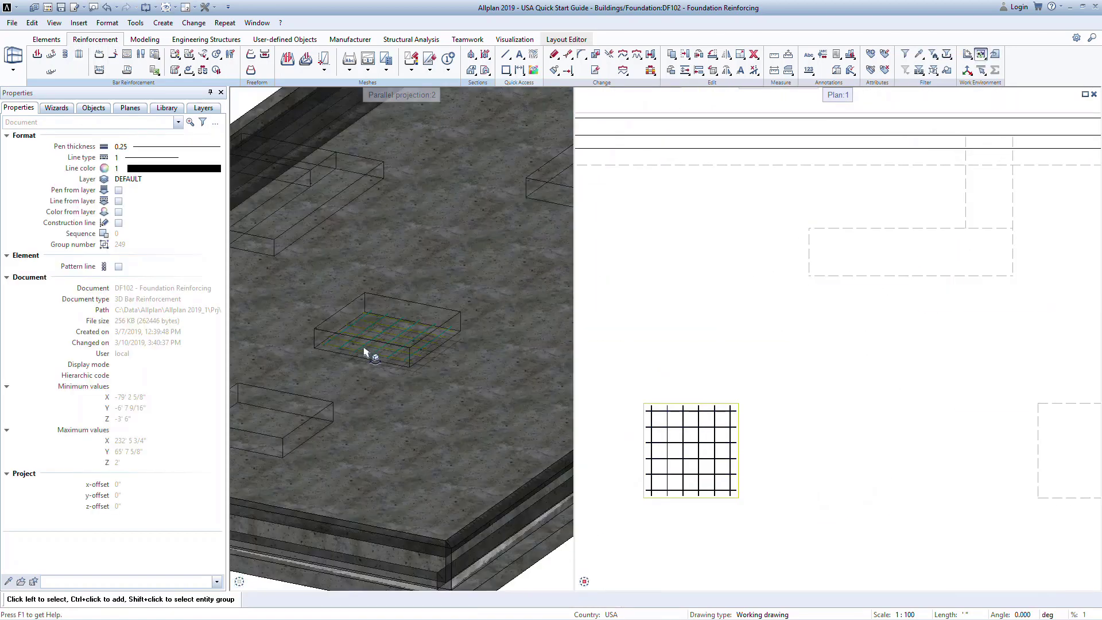
left_click_drag(383, 372, 377, 397)
scroll(354, 338, "up", 5)
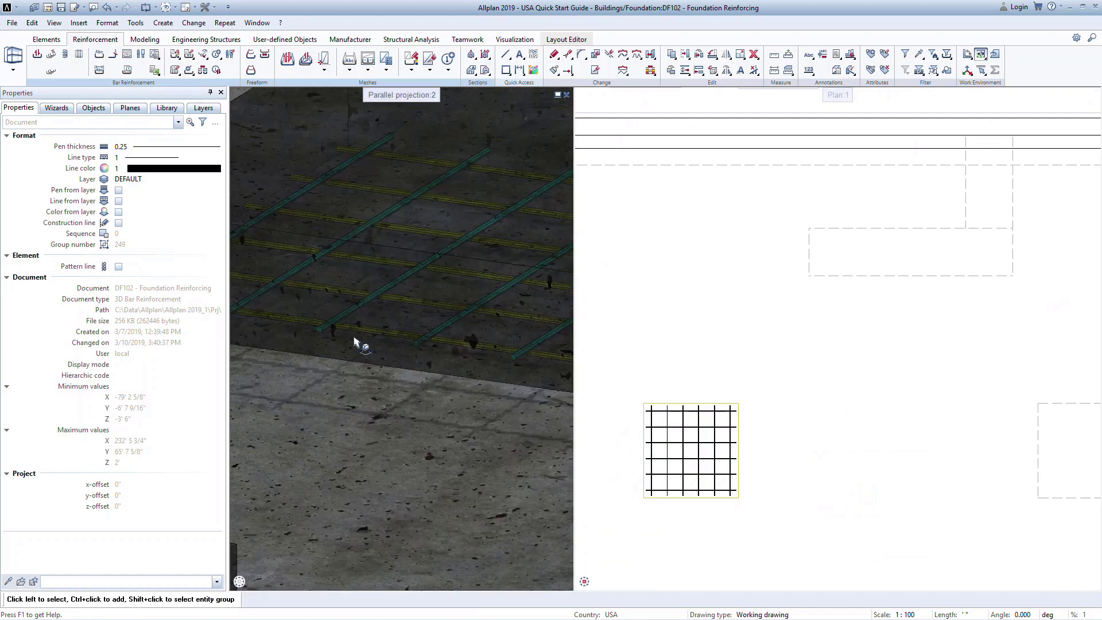
scroll(354, 338, "down", 9)
scroll(857, 253, "down", 3)
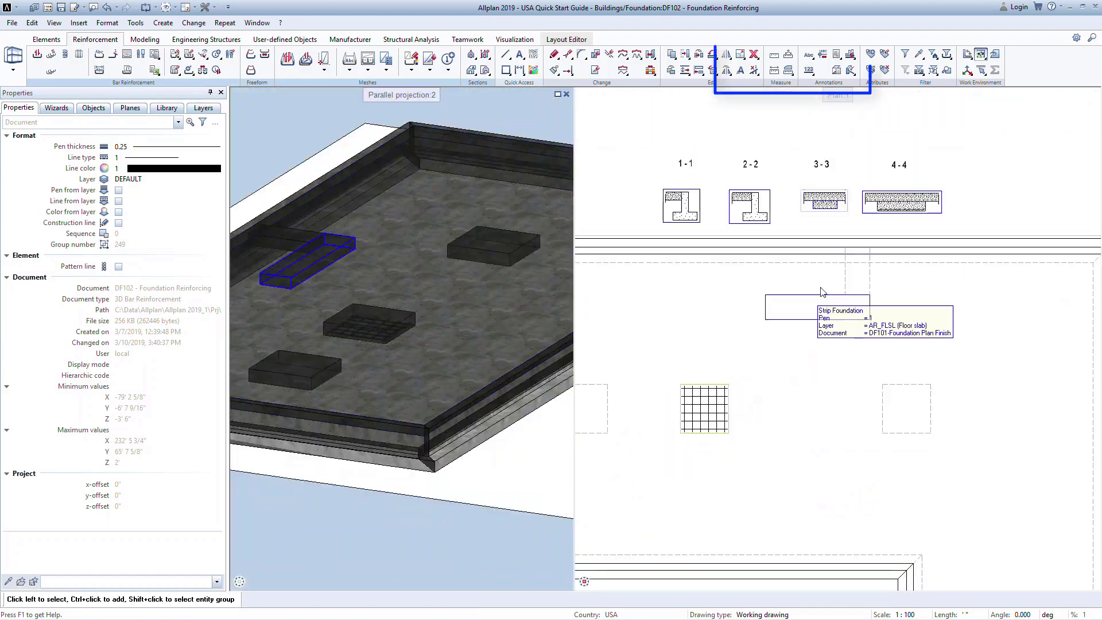
Step: Copy and mirror the bottom bar layers upward in section 4-4, about a horizontal axis through the block foundation's mid-height
scroll(905, 209, "up", 5)
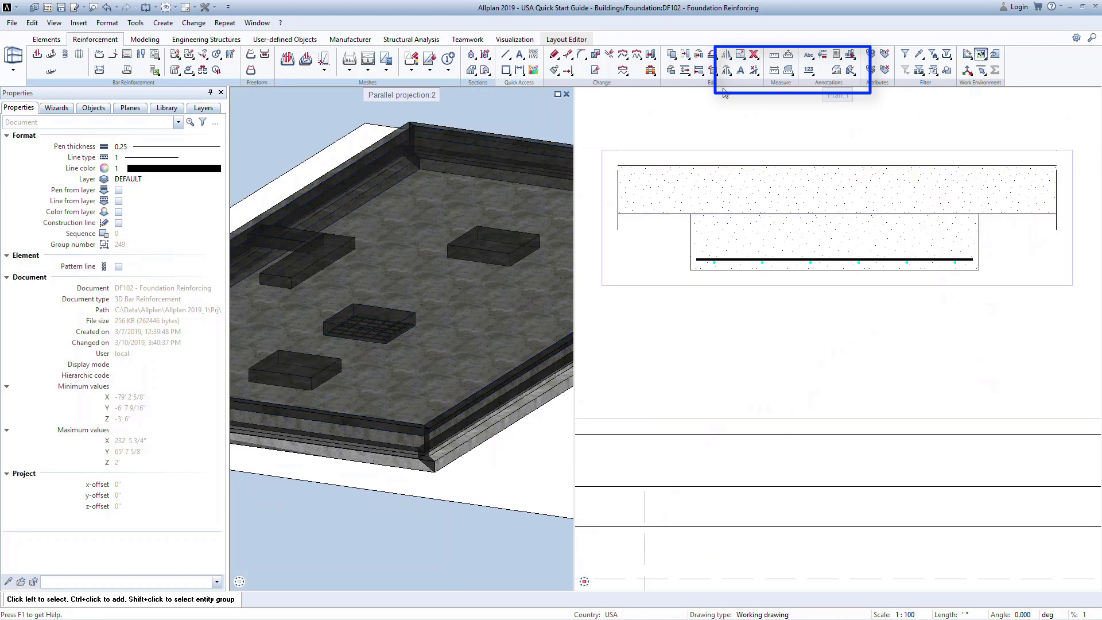
left_click(730, 59)
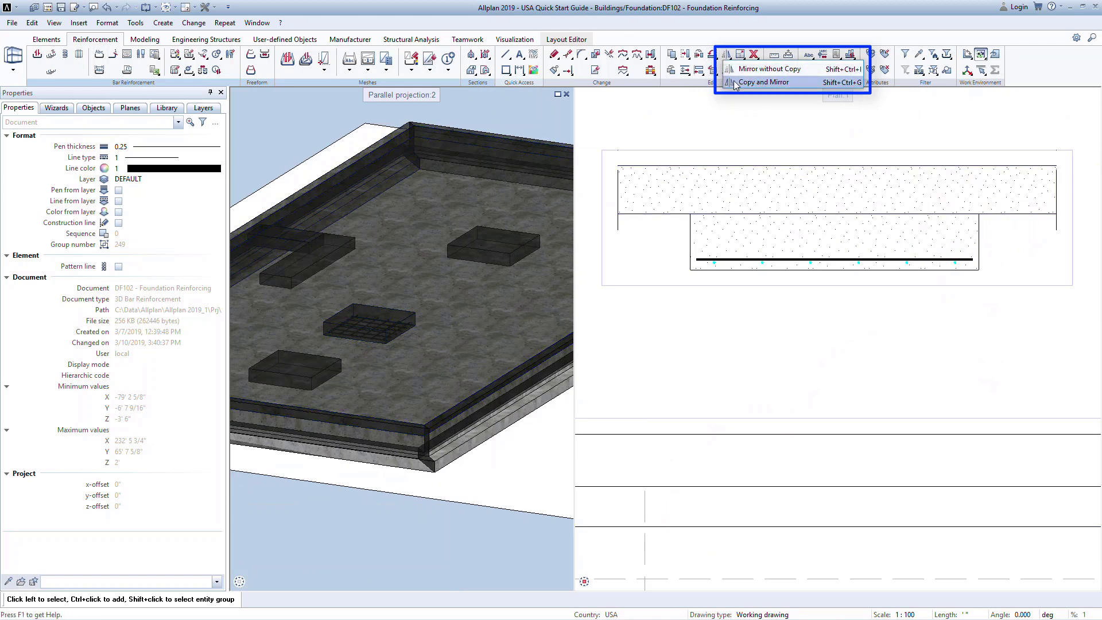
left_click(746, 82)
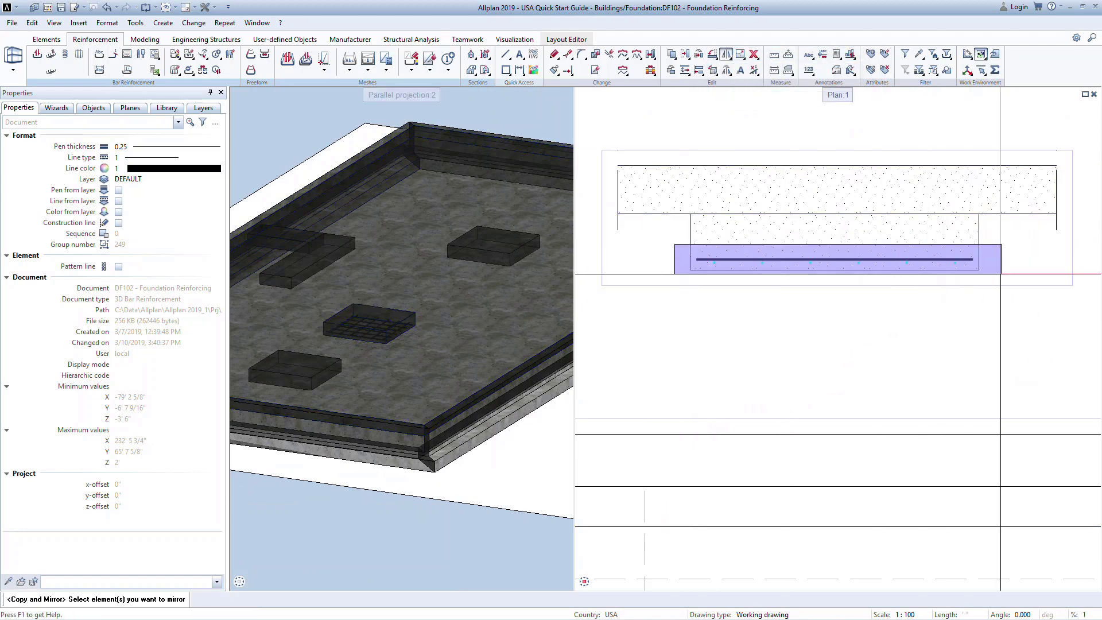
left_click(996, 270)
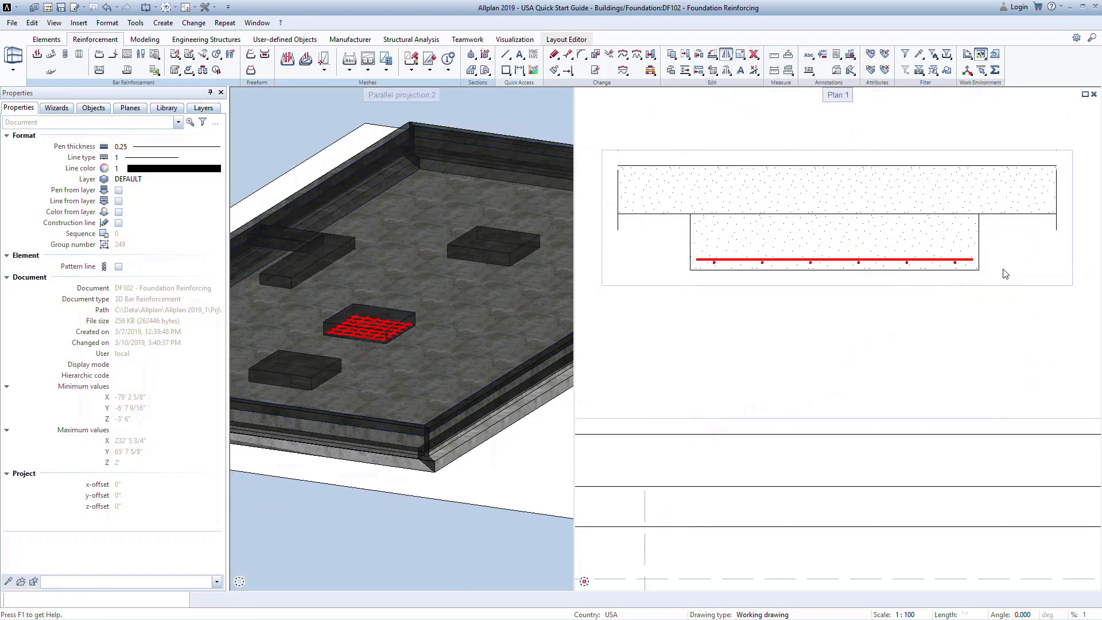
left_click(992, 241)
left_click(980, 242)
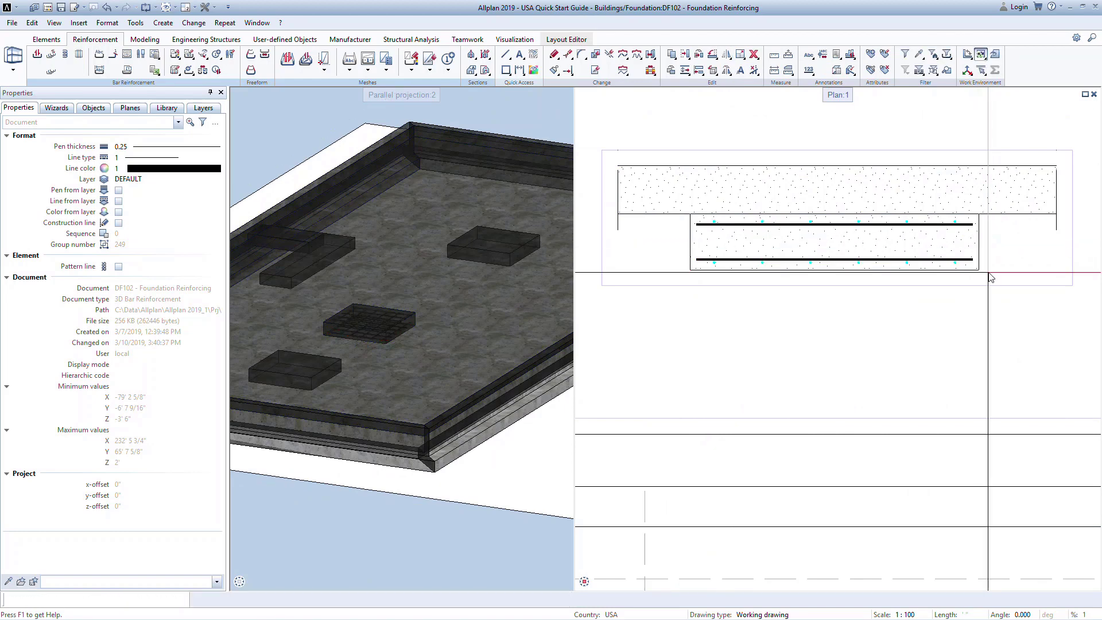
scroll(925, 342, "down", 3)
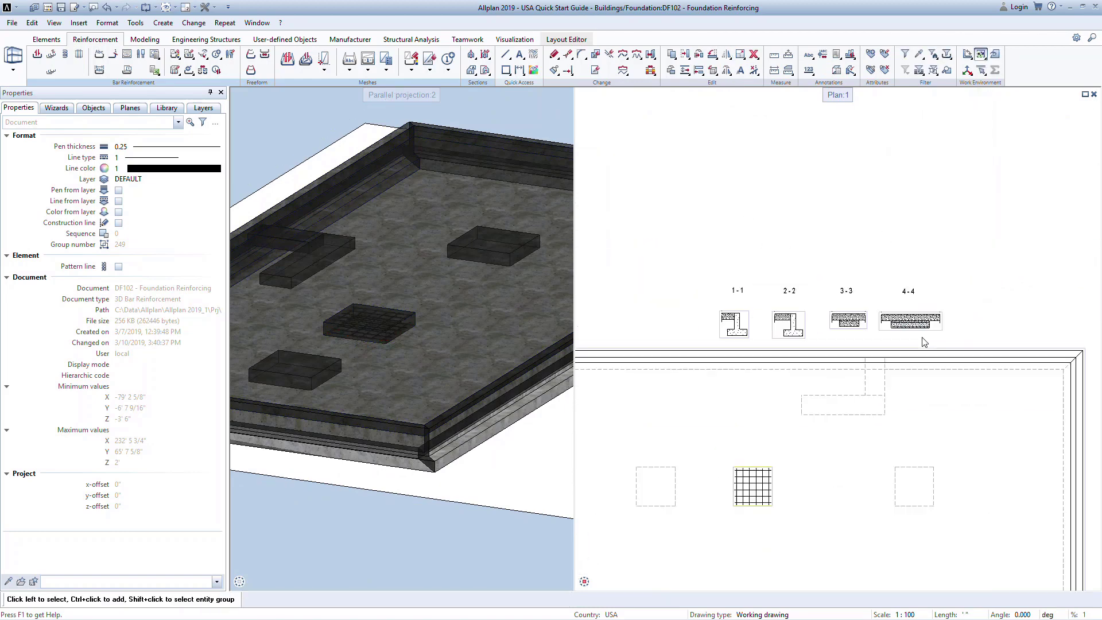
Step: Outline a rectangular area reinforcement region with a -1 1/2" offset over the strip footing along the building's right-hand side in plan
middle_click_drag(859, 418, 811, 229)
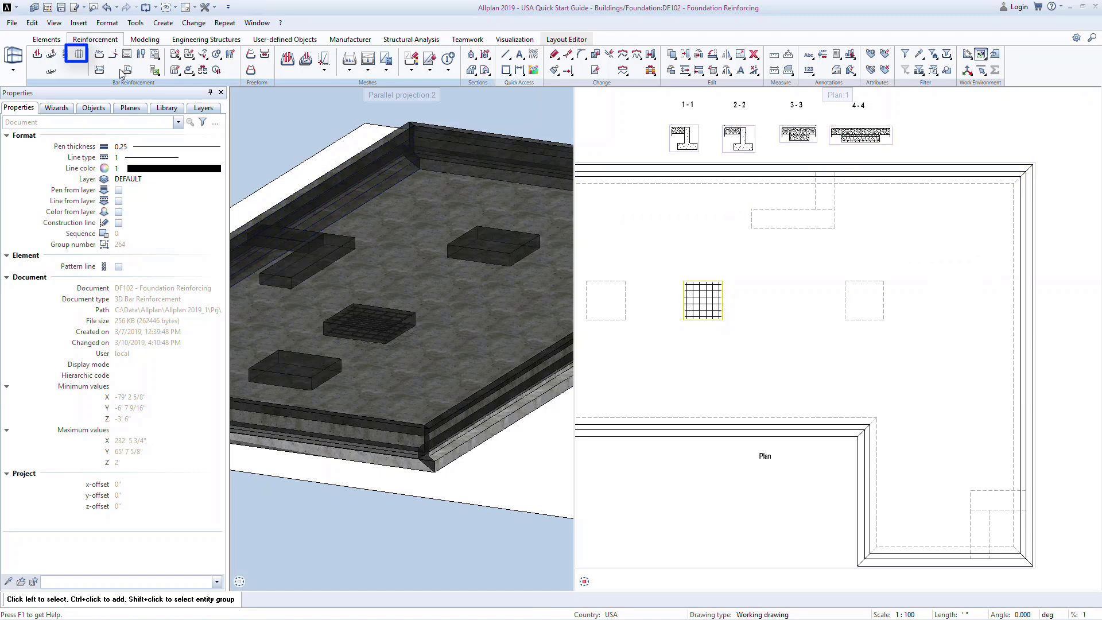
left_click(79, 54)
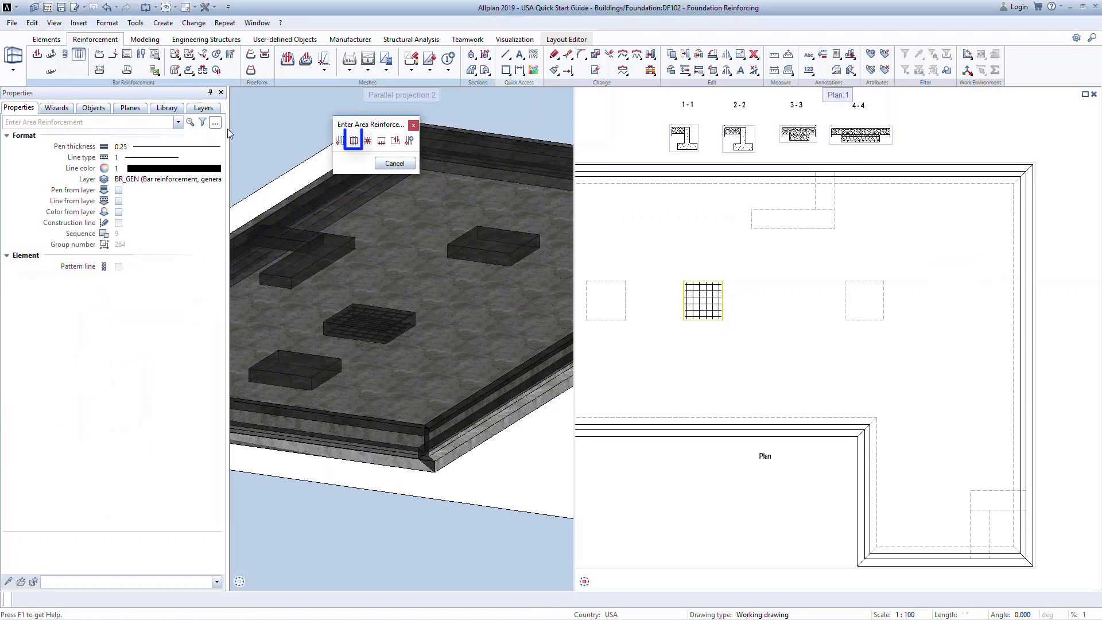
left_click(351, 144)
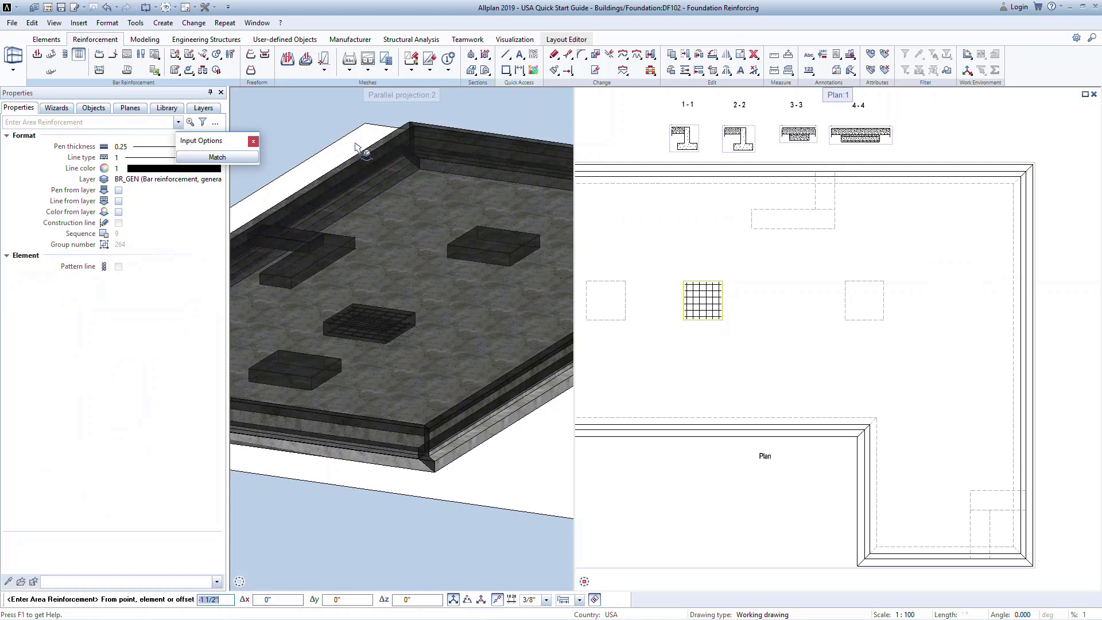
left_click(1012, 182)
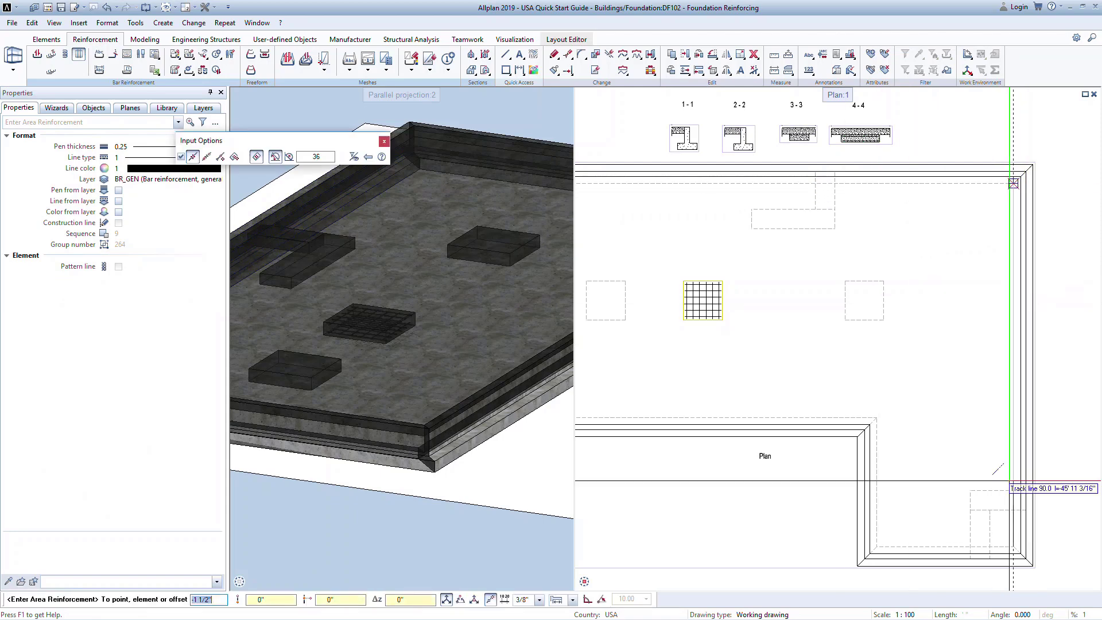
left_click(1025, 546)
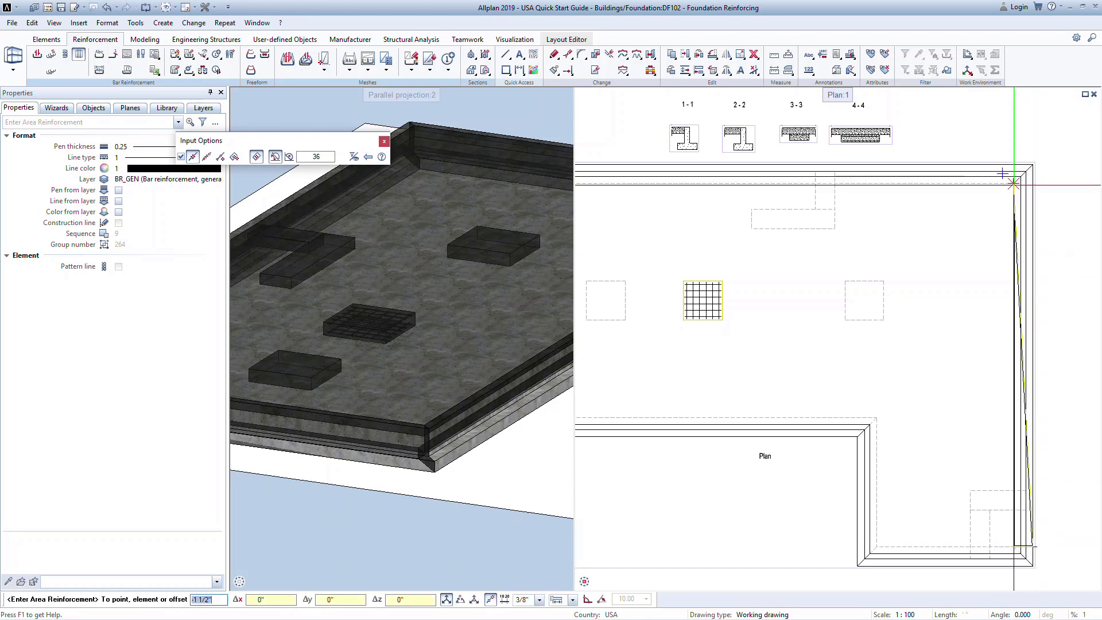
left_click(1033, 184)
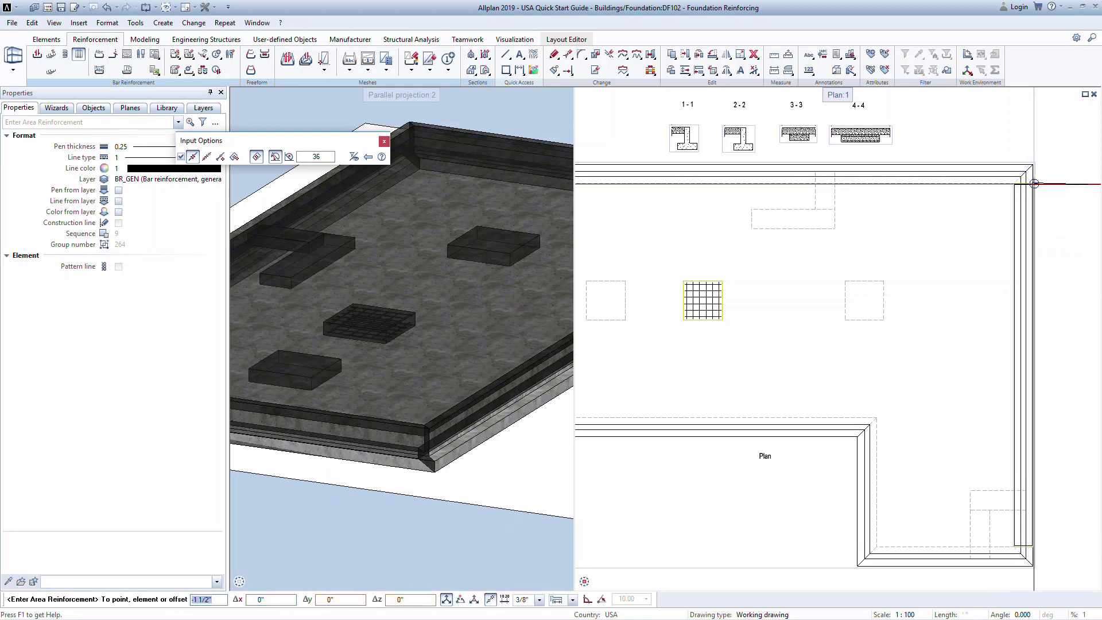
left_click(1033, 183)
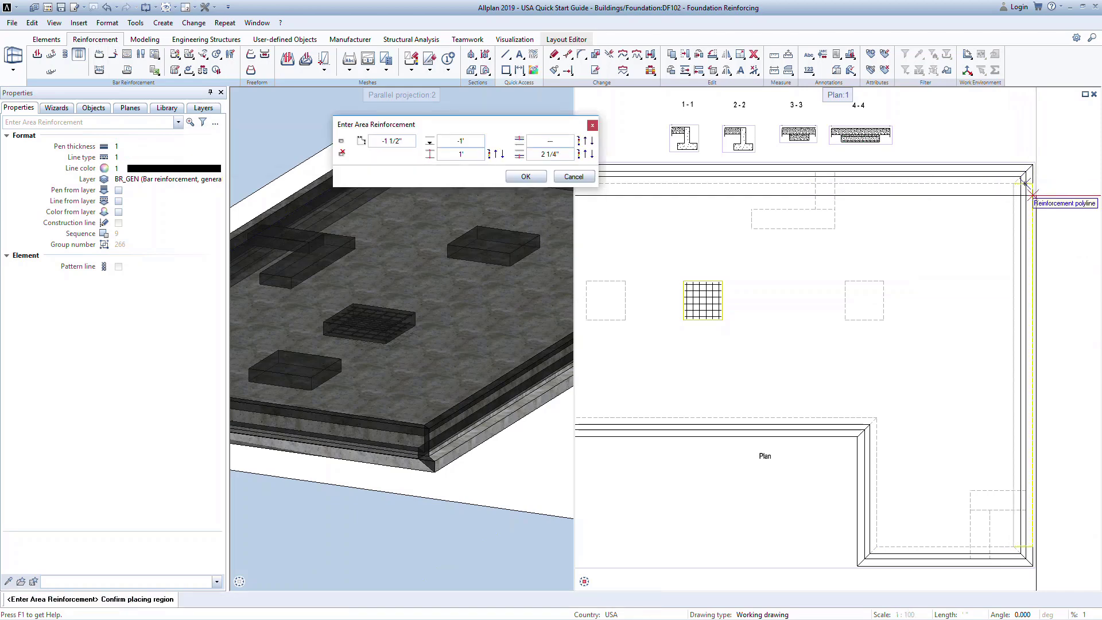
Step: Set the layer depth to -3' 6" from the footing's underside in section 1-1 and the bottom cover to 1.5", accepting the region
left_click(476, 142)
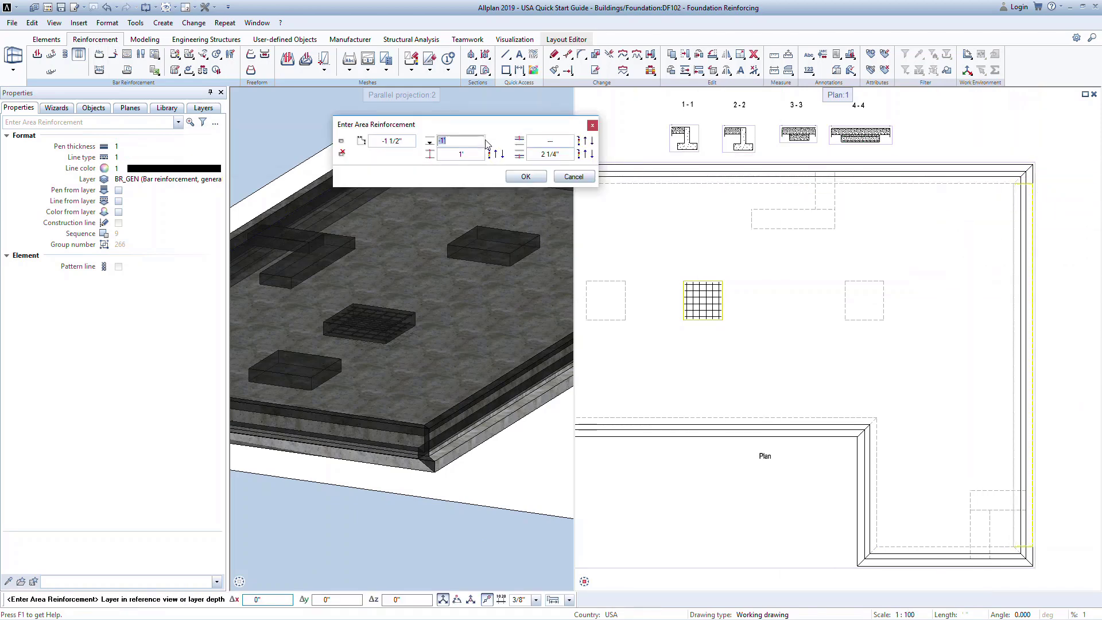
scroll(683, 147, "up", 4)
scroll(680, 148, "up", 4)
middle_click_drag(684, 183, 689, 285)
left_click(686, 282)
key("Return")
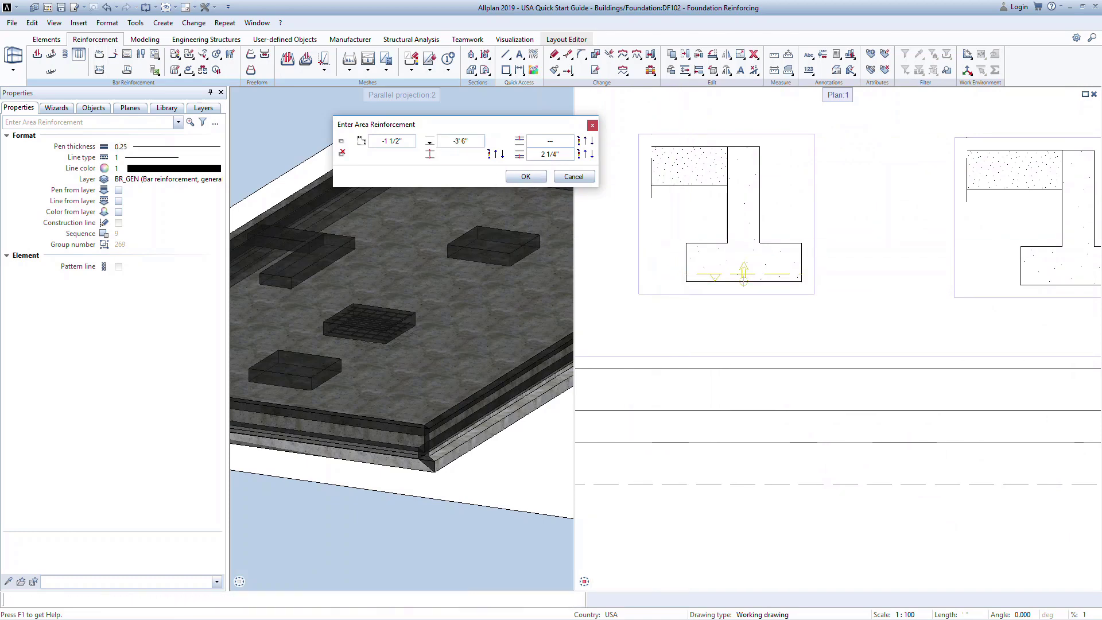
type("1.5\"")
key("Return")
left_click(525, 176)
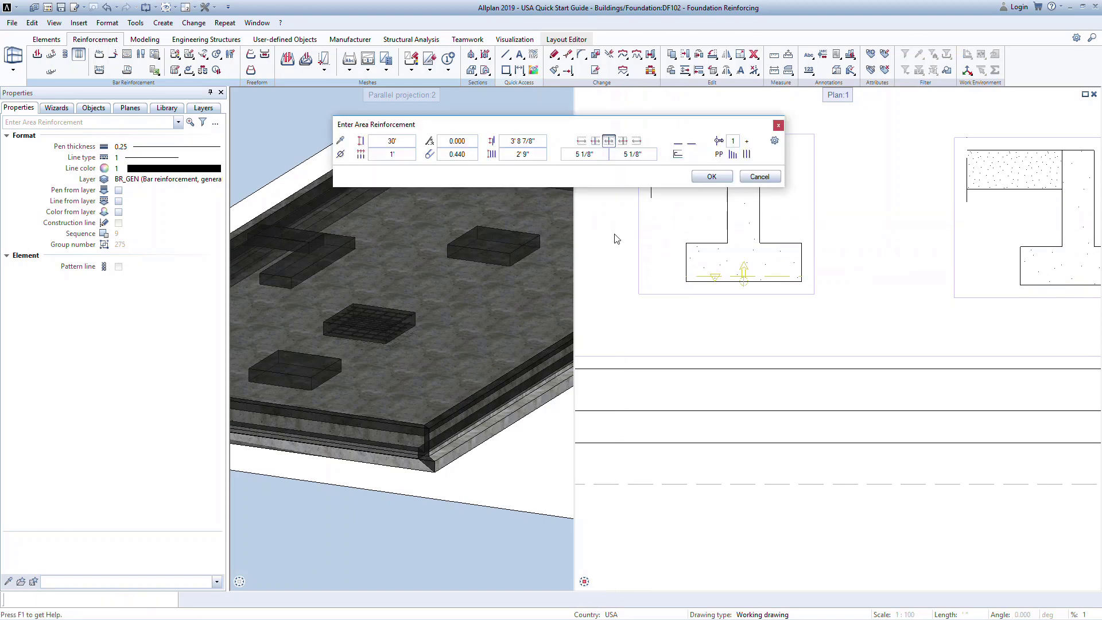
Step: Place the crosswise bars in the strip footing at 1' spacing and a 0° angle, without adding a dimension line
scroll(626, 242, "down", 7)
middle_click_drag(777, 362, 713, 272)
scroll(713, 272, "down", 2)
left_click(712, 176)
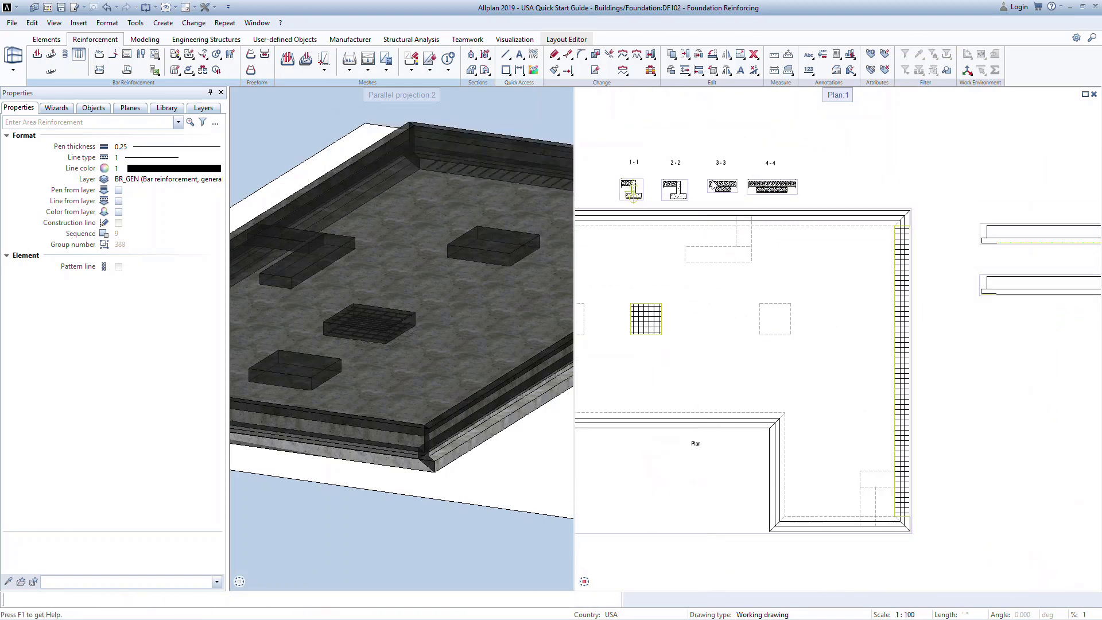
scroll(467, 379, "down", 3)
left_click_drag(467, 383, 469, 349, "ctrl")
scroll(396, 394, "up", 3)
middle_click_drag(468, 349, 465, 336)
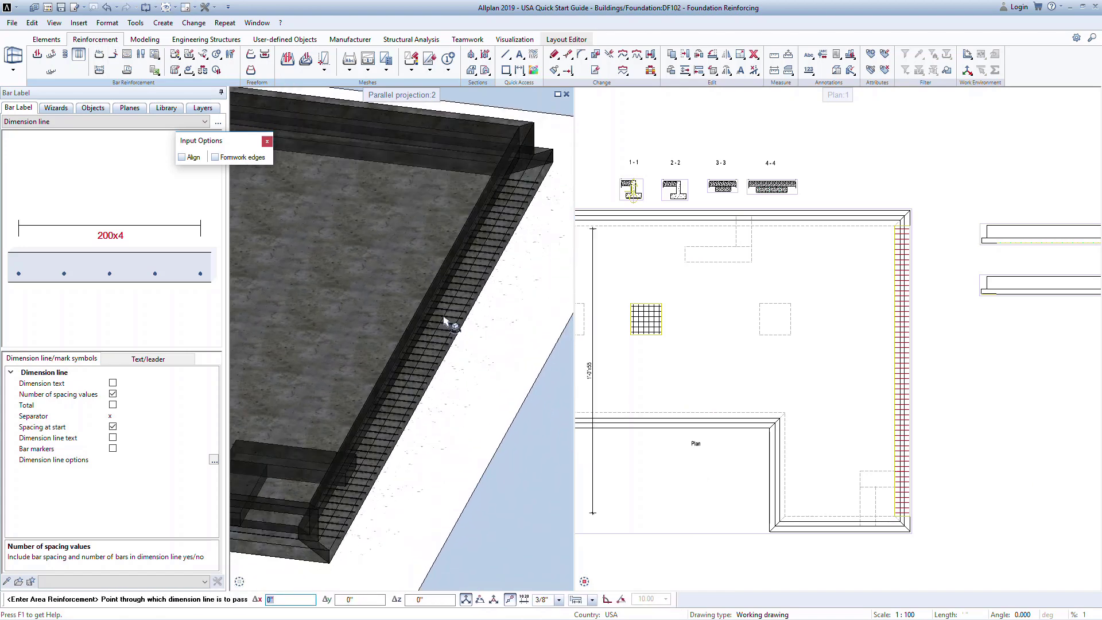
left_click(571, 335)
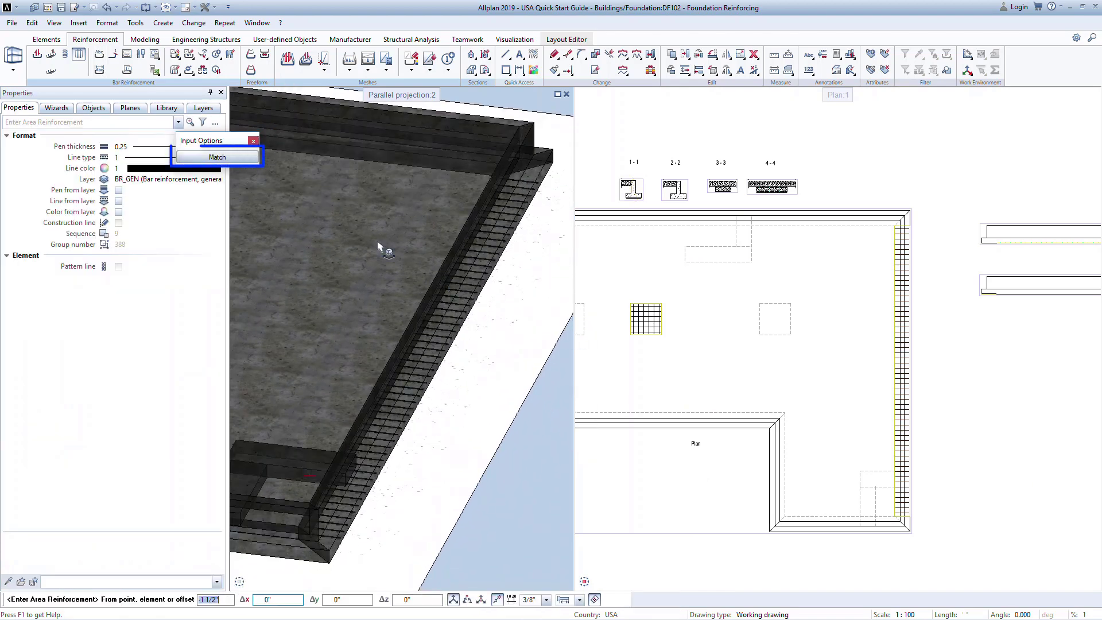
Step: Match the strip footing's polygon and place lengthwise #6 bars at 1' spacing and 90°, with 2 1/4" bottom cover and no label
left_click(251, 164)
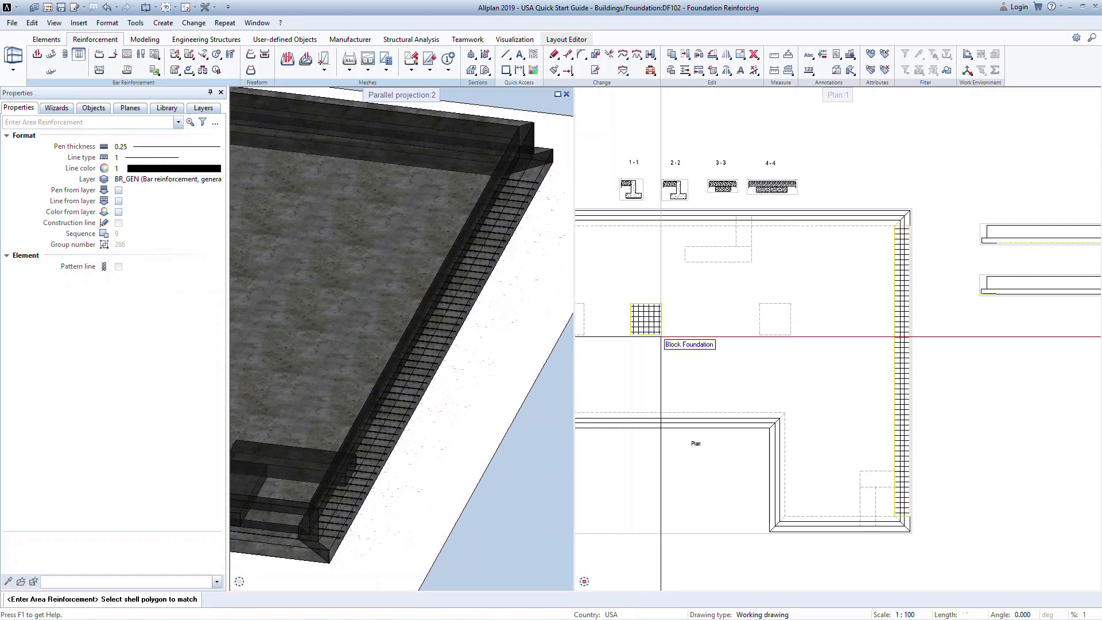
left_click(898, 336)
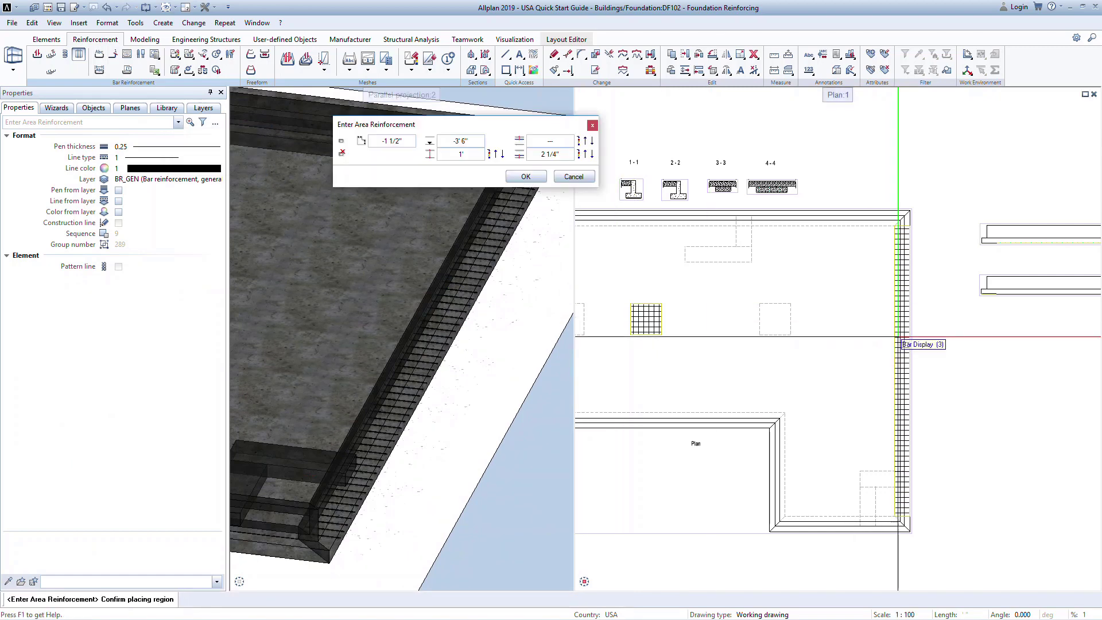
left_click(525, 176)
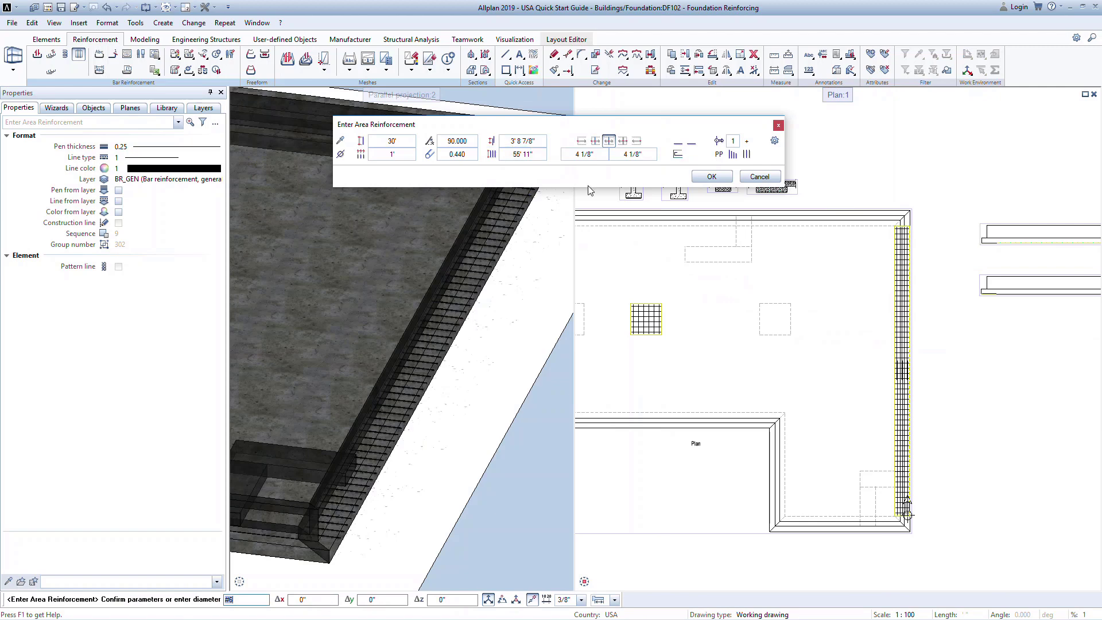
left_click(711, 176)
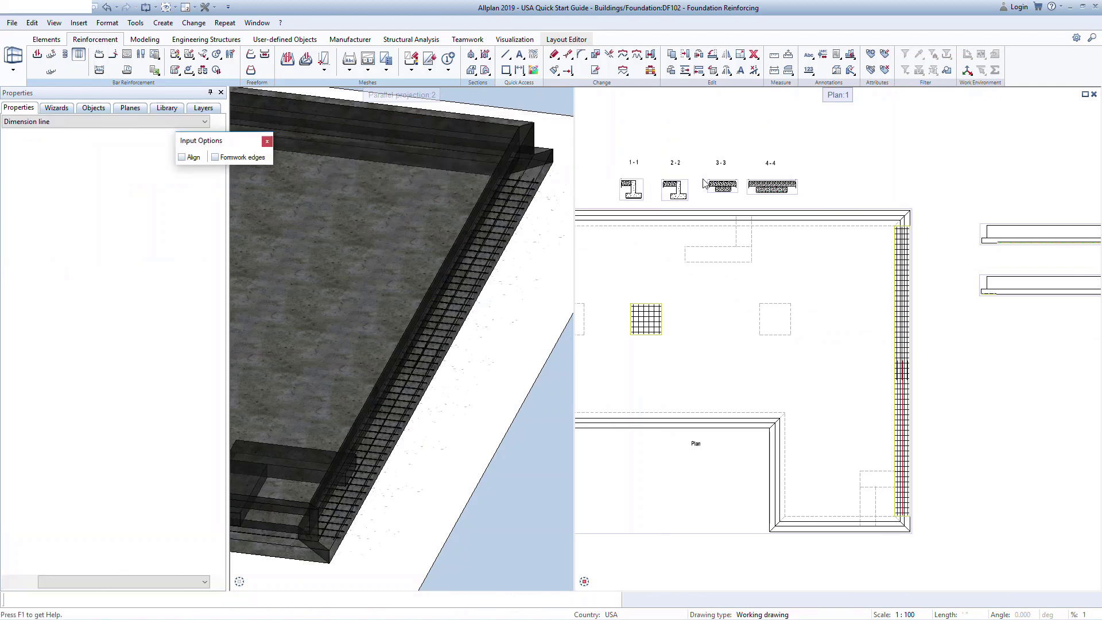
key("Escape")
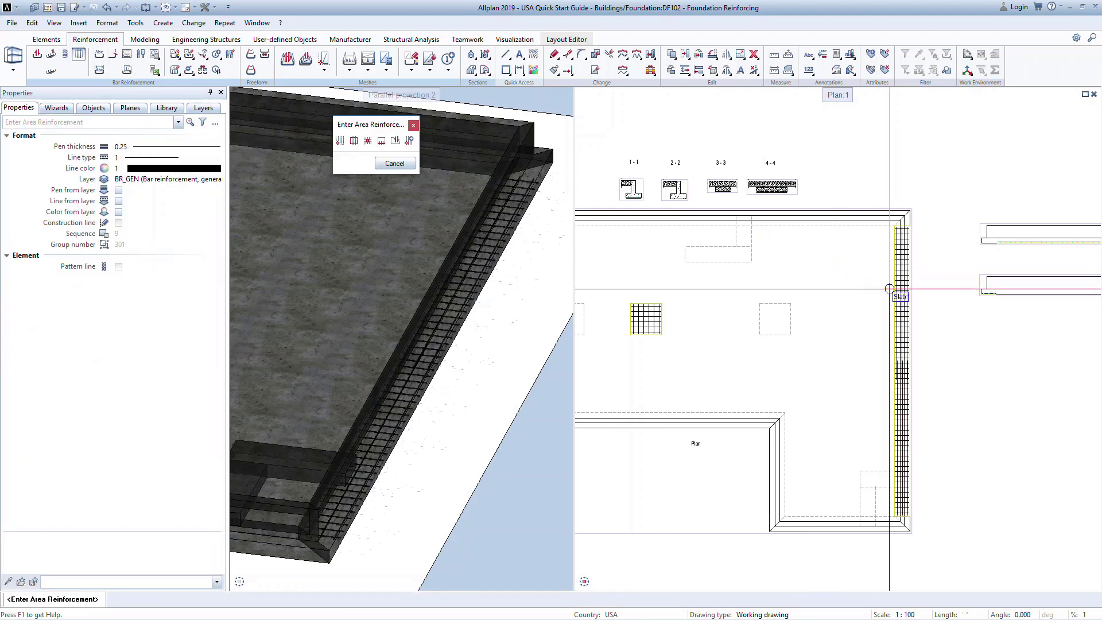
scroll(889, 289, "up", 3)
key("Escape")
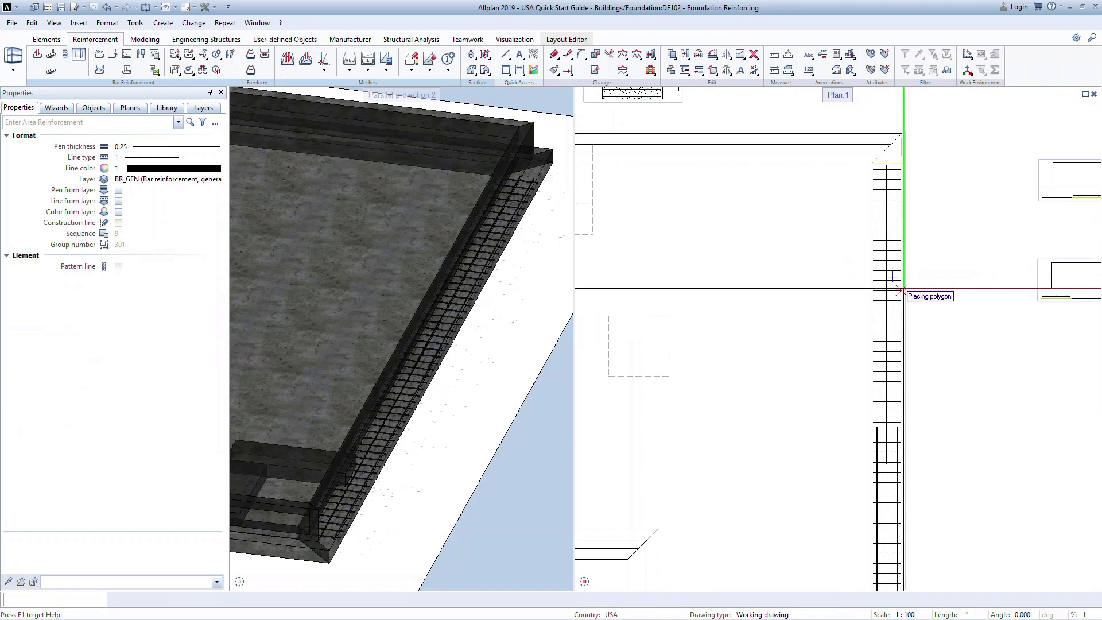
Step: Examine the strip footing's two bar layers in plan and in section 1-1
scroll(903, 290, "up", 2)
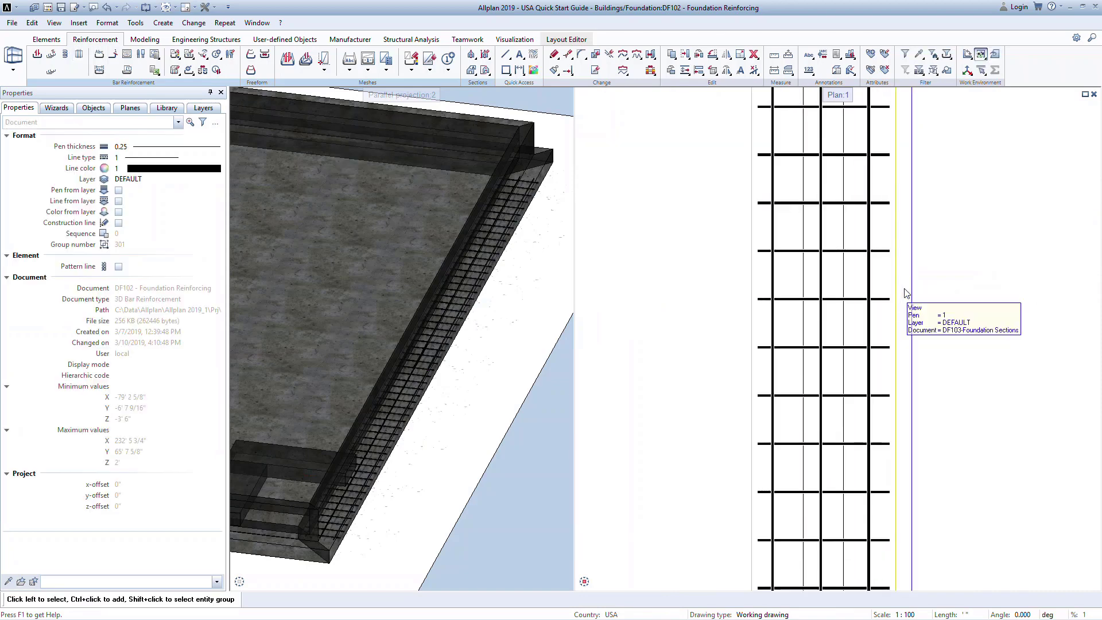
scroll(903, 289, "down", 4)
middle_click_drag(611, 181, 727, 199)
scroll(730, 195, "up", 5)
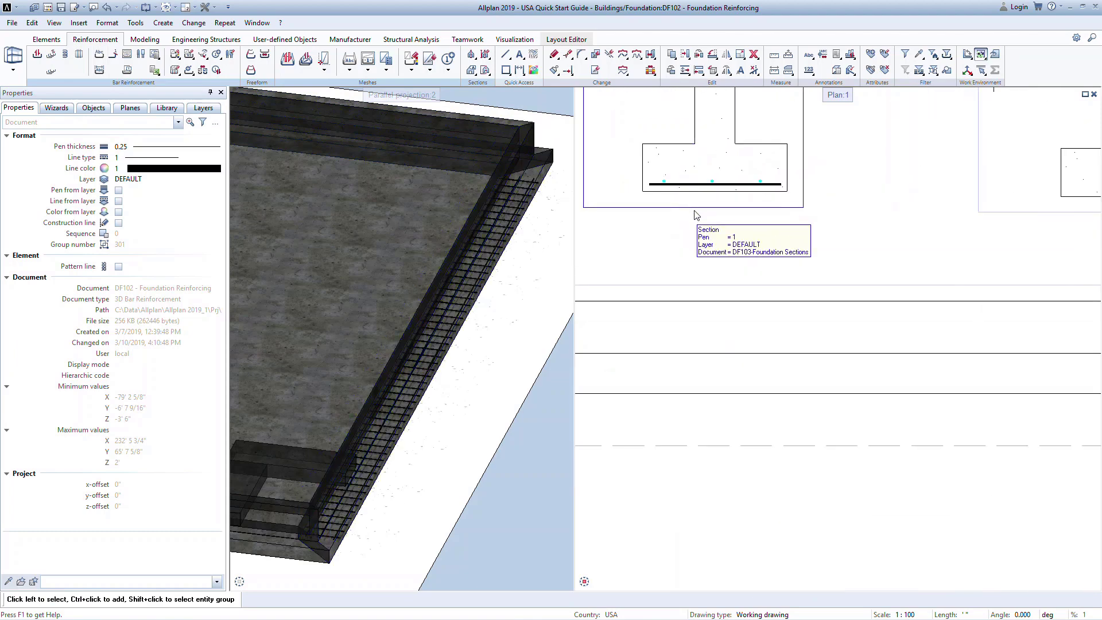
scroll(694, 215, "down", 4)
scroll(715, 282, "up", 2)
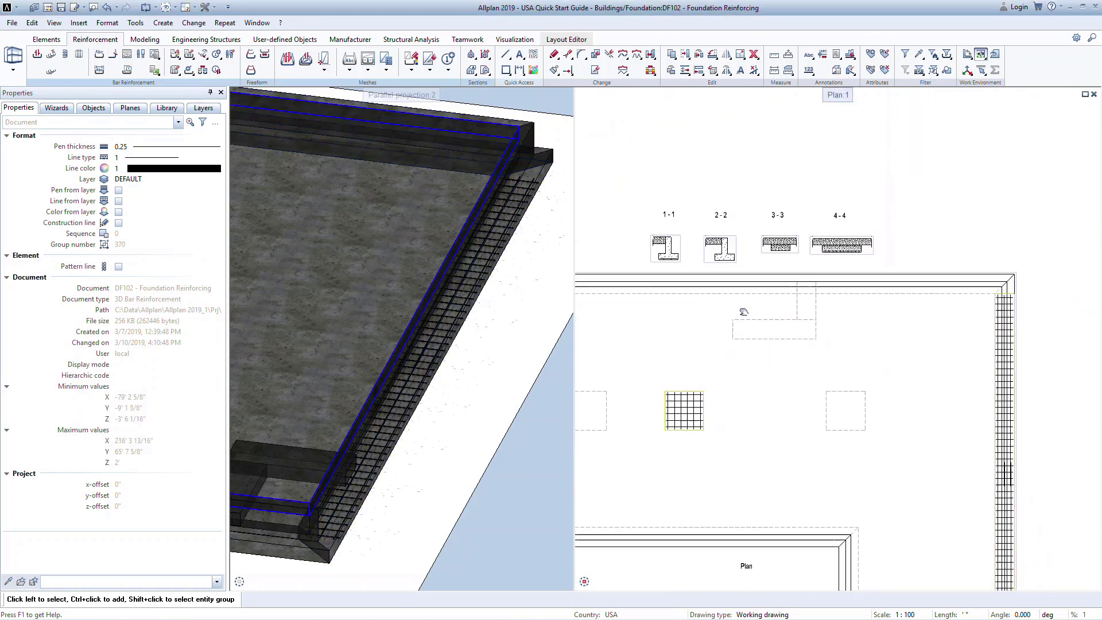
Step: Start area reinforcement in section 5-5 and define its region from the foundation wall's outline with a -1 1/2" offset
scroll(714, 282, "down", 2)
middle_click_drag(930, 388, 744, 347)
scroll(820, 261, "up", 2)
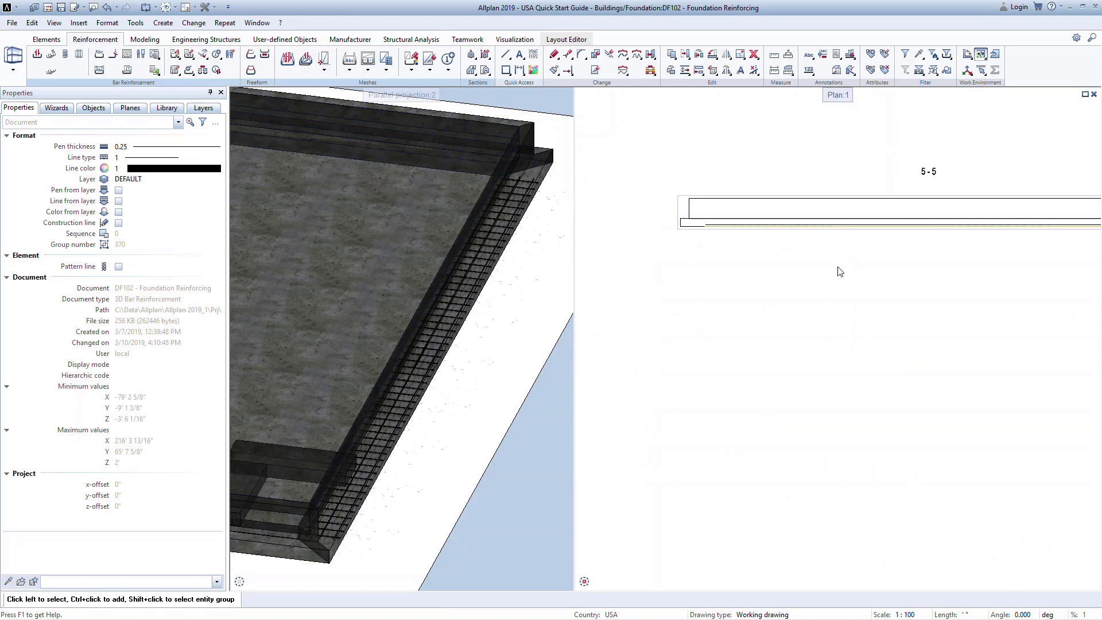
middle_click_drag(838, 269, 733, 347)
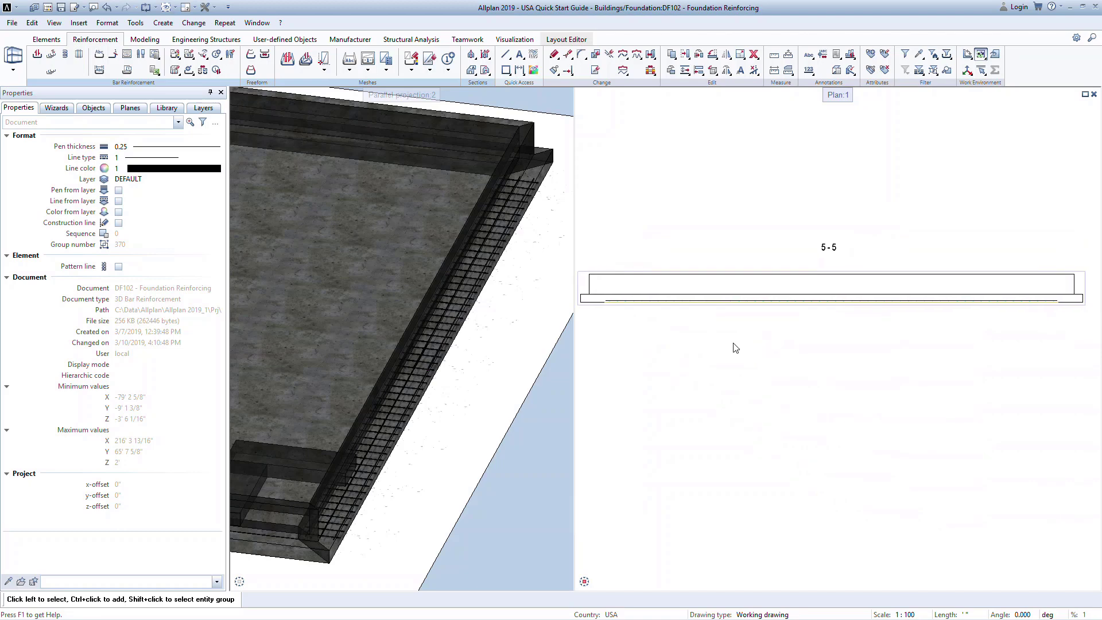
left_click(79, 55)
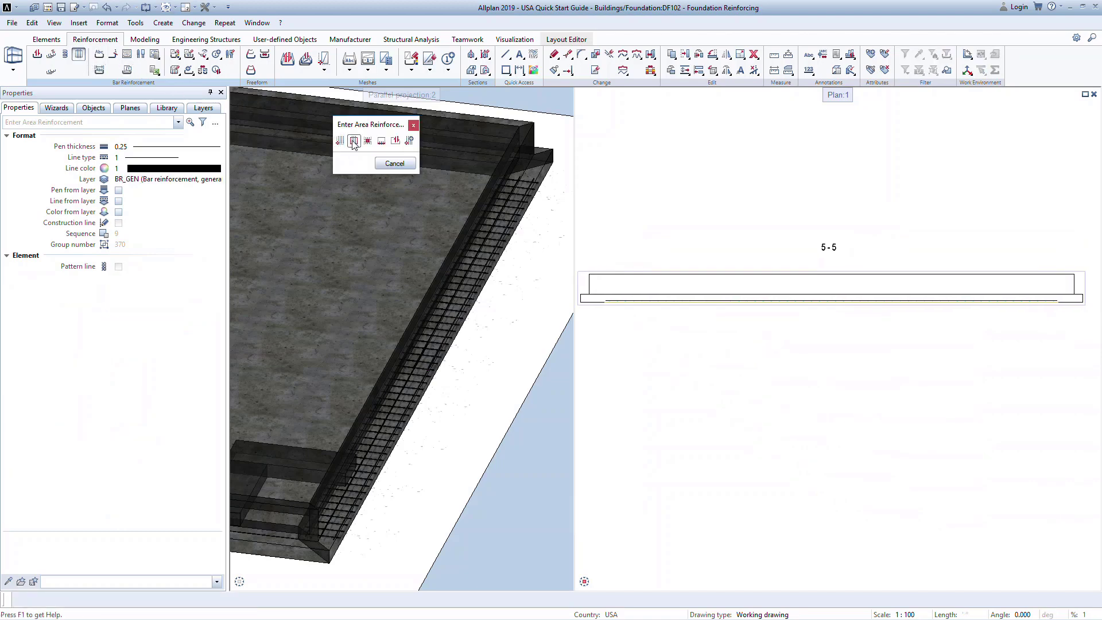
left_click(354, 140)
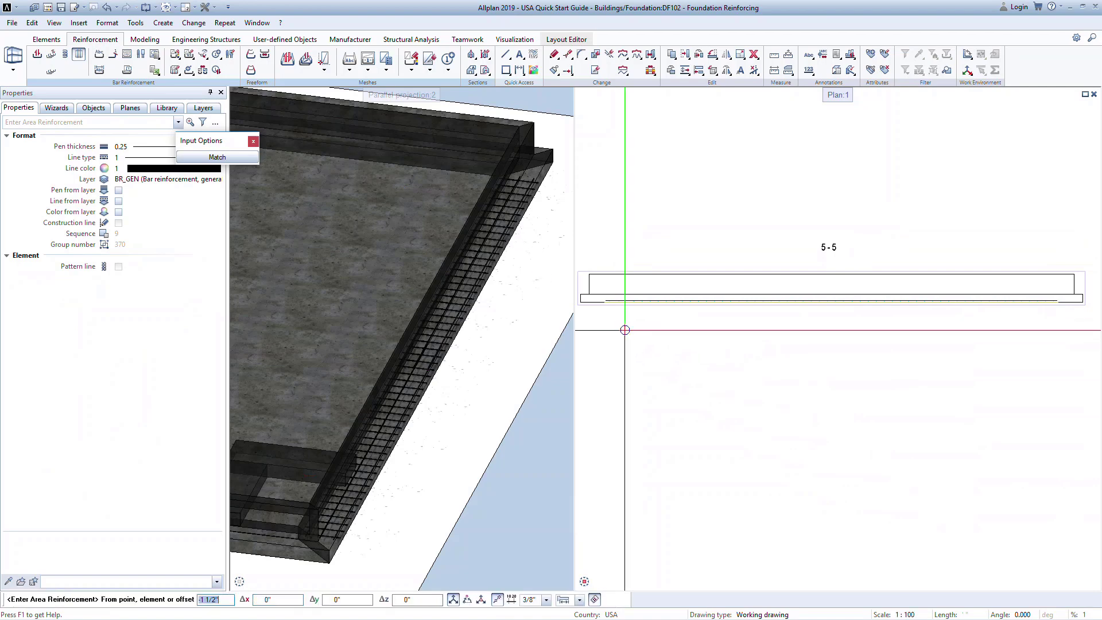
left_click(630, 283)
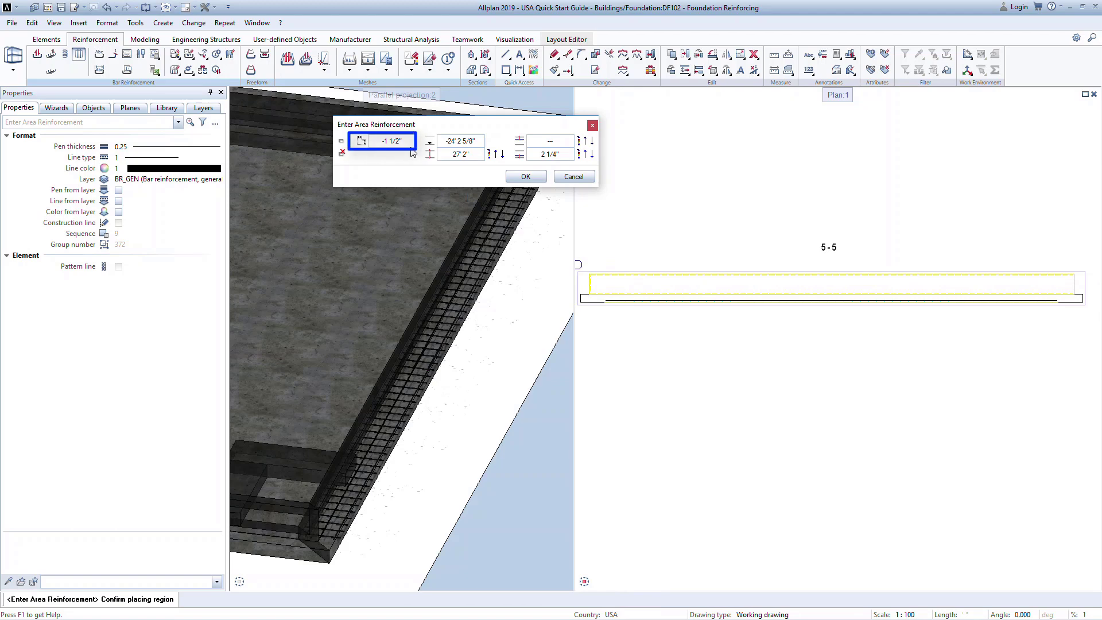
Step: Offset the bottom side of the foundation wall's placing polygon by 8" so that the region extends into the strip footing
left_click(409, 144)
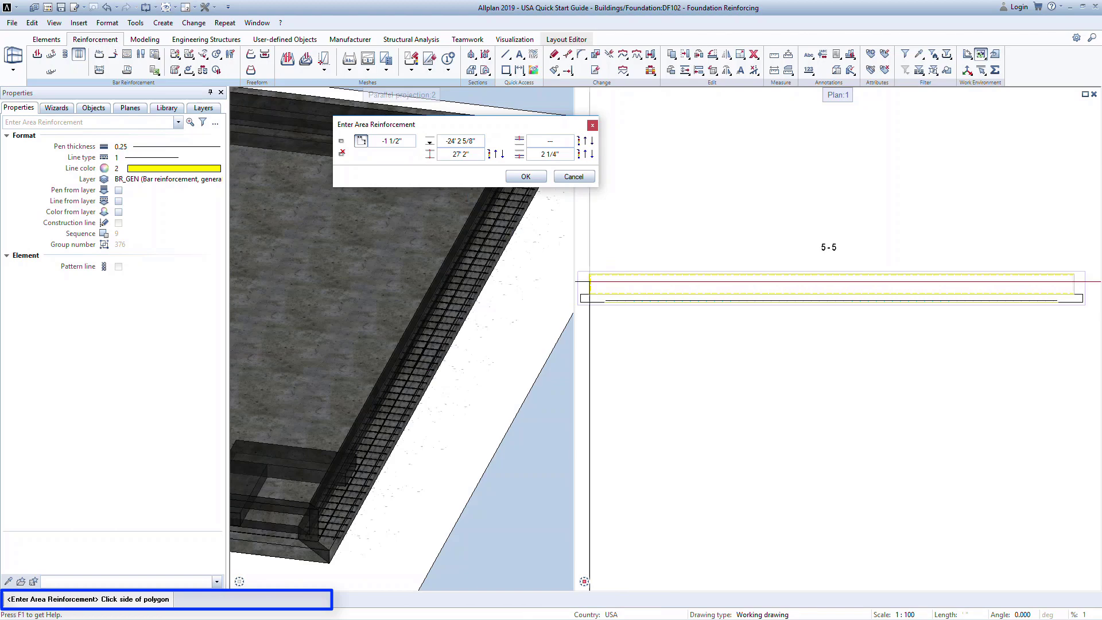
left_click(607, 296)
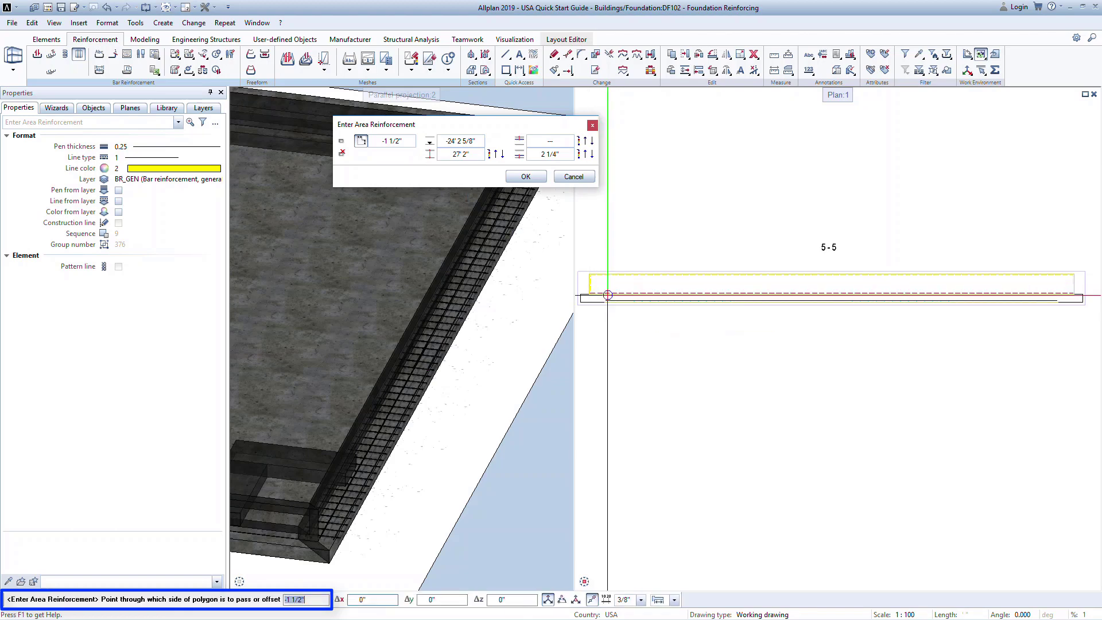
type("8")
key("Return")
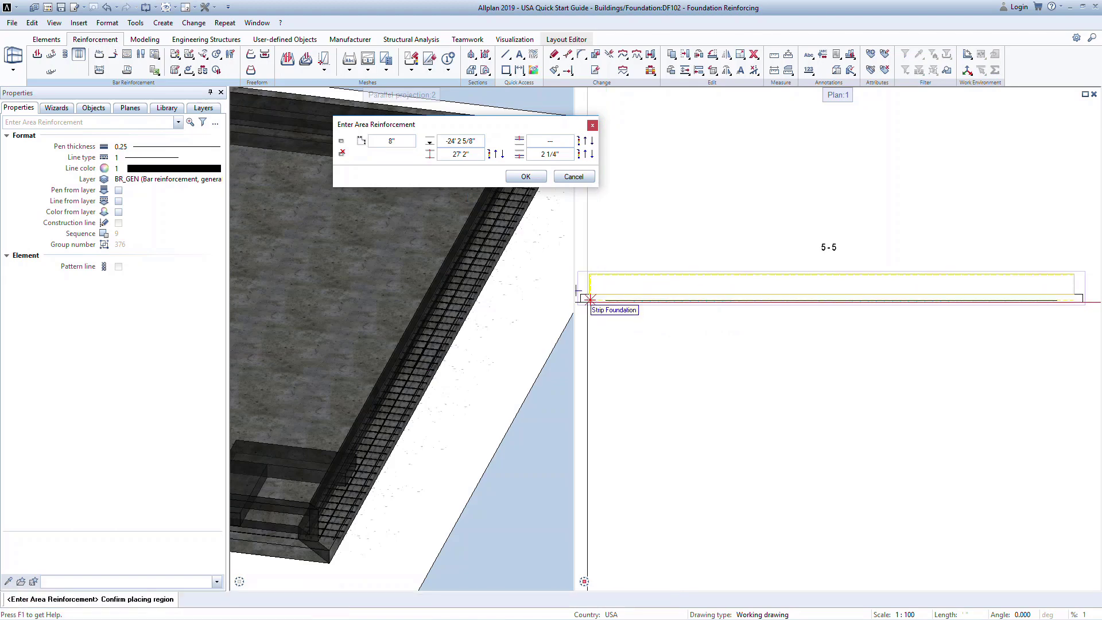
Step: Define the reinforcement layer's 1' 3/8" depth and 10" component thickness from the foundation wall's faces at its corner in plan
scroll(605, 294, "up", 4)
scroll(603, 311, "up", 2)
scroll(625, 356, "down", 3)
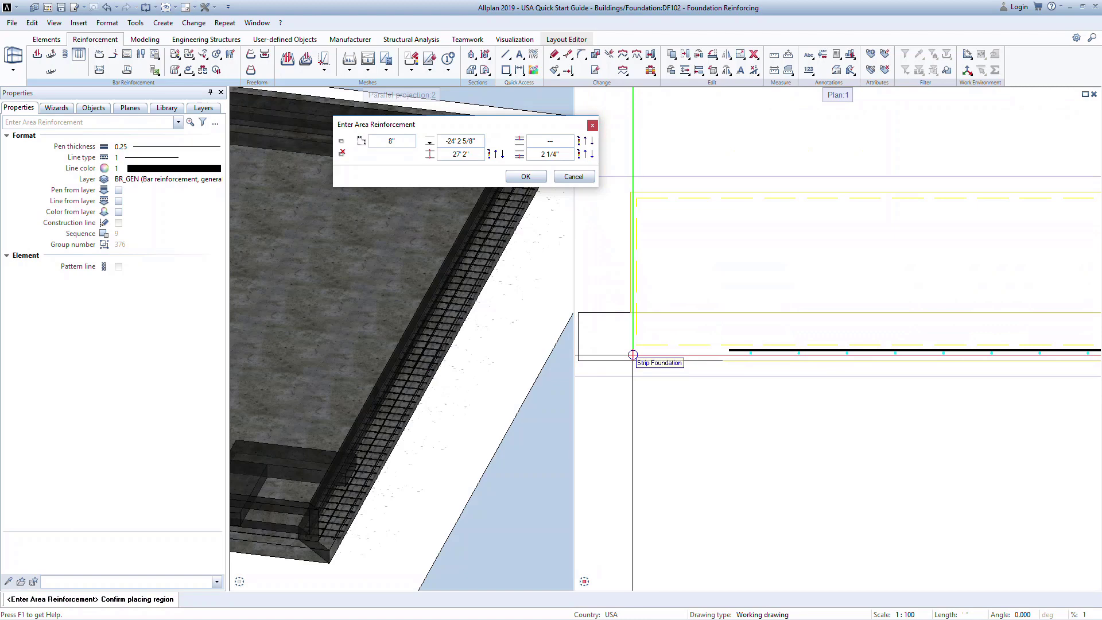
scroll(633, 354, "down", 5)
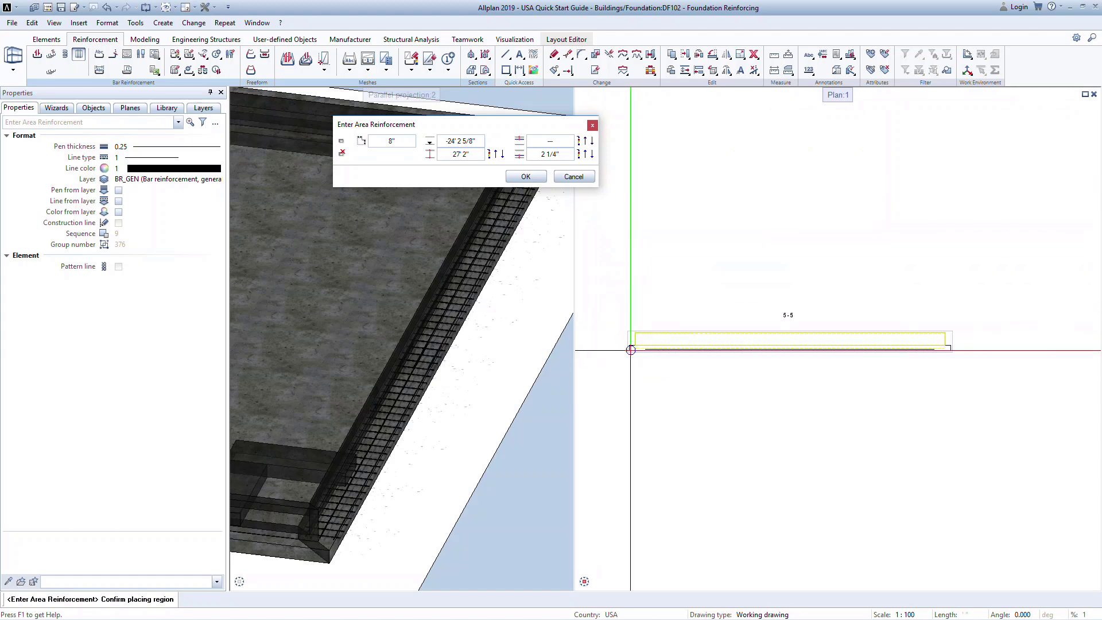
middle_click_drag(632, 347, 801, 311)
scroll(738, 284, "up", 5)
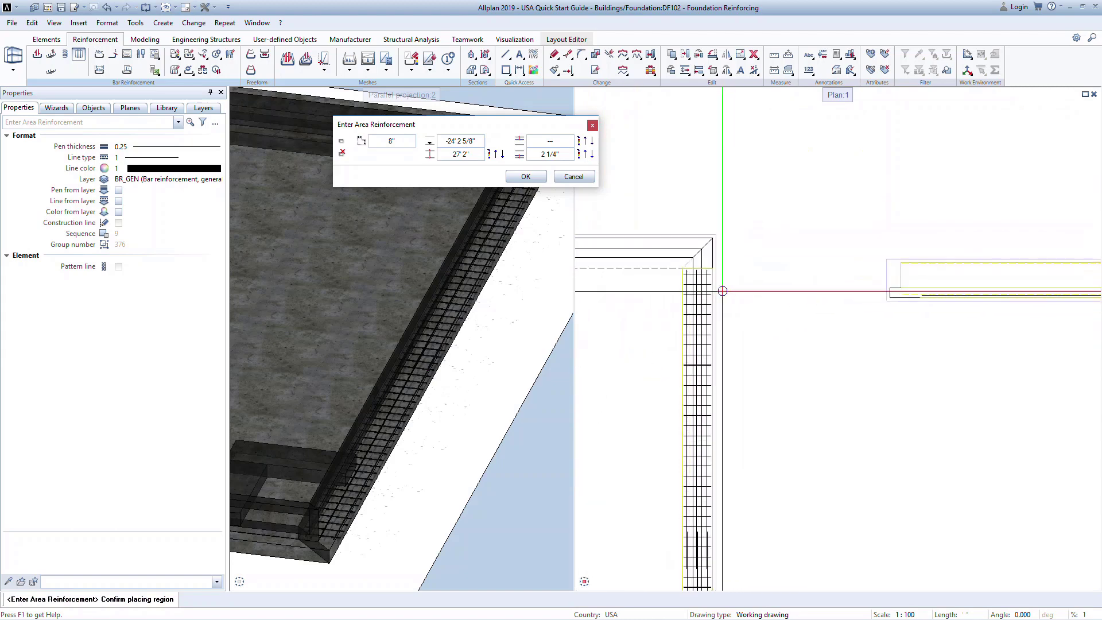
left_click(476, 141)
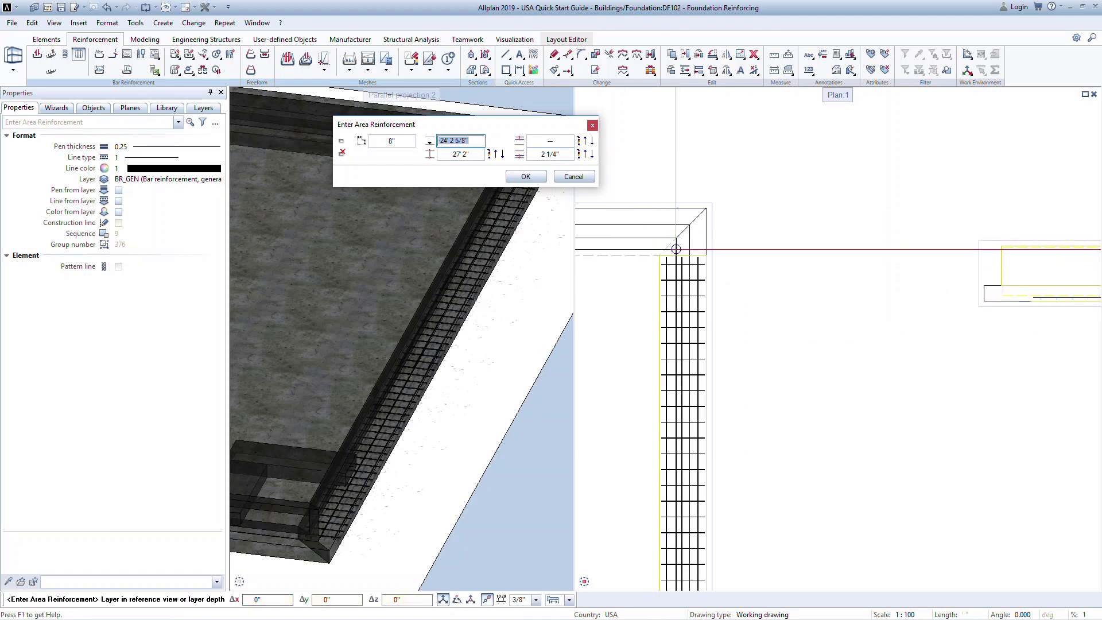
left_click(676, 236)
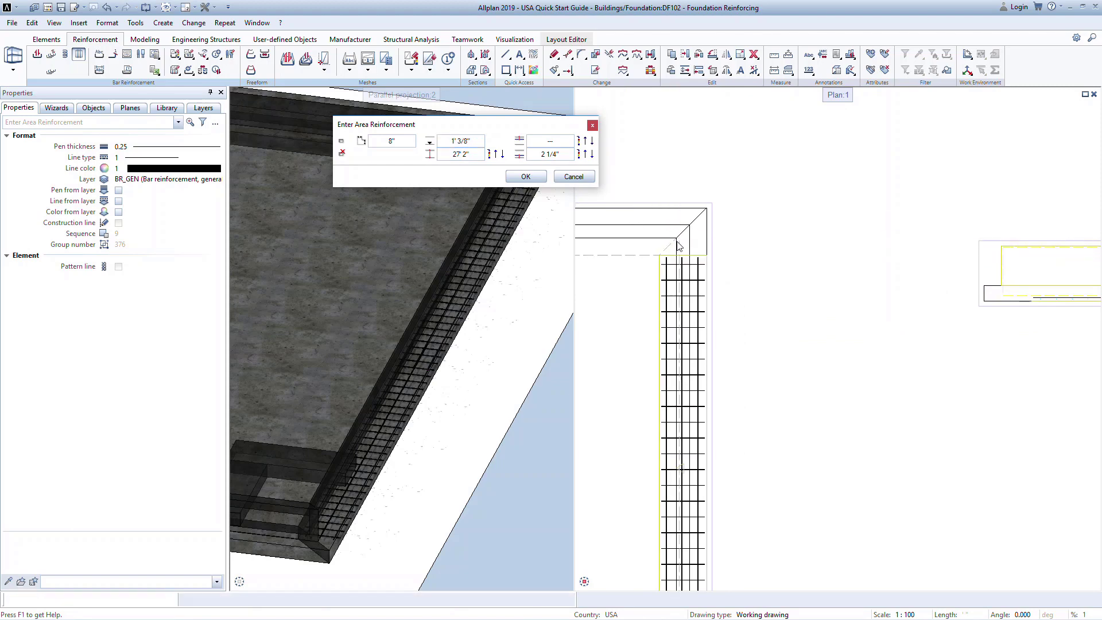
left_click(473, 154)
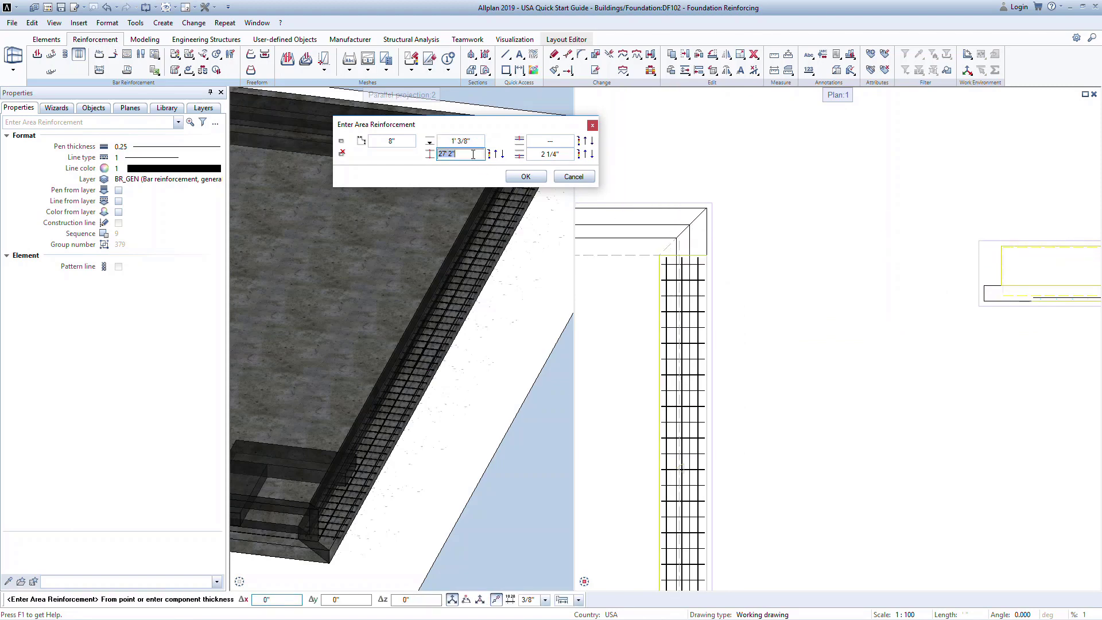
left_click(690, 238)
left_click(691, 238)
Step: Set the bottom concrete cover to 4" and accept the wall's placing region
left_click(566, 155)
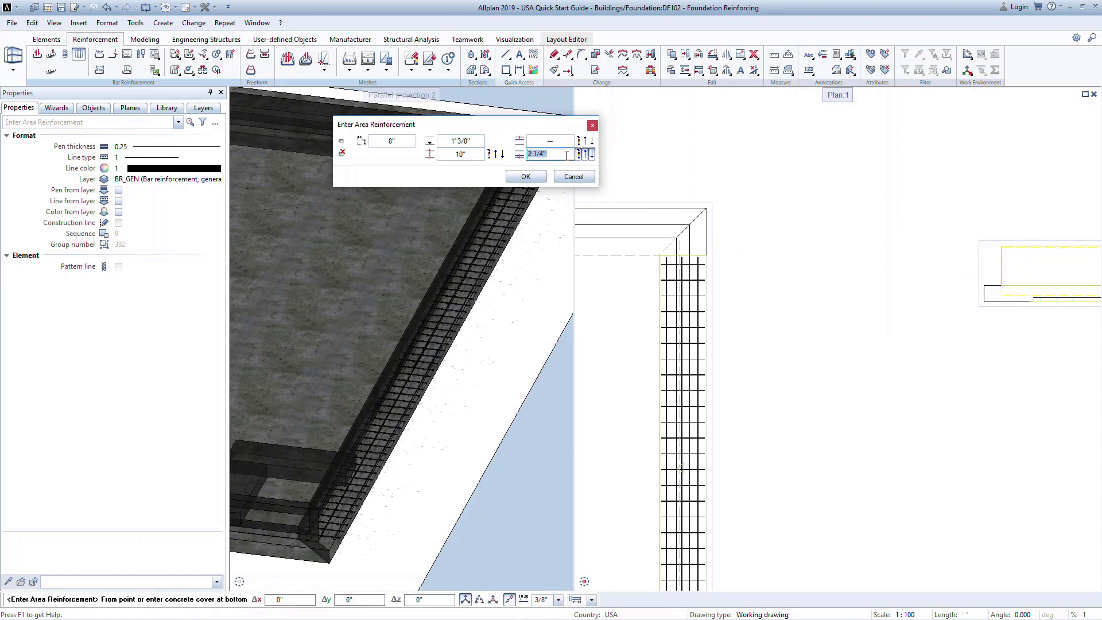
type("4")
key("Return")
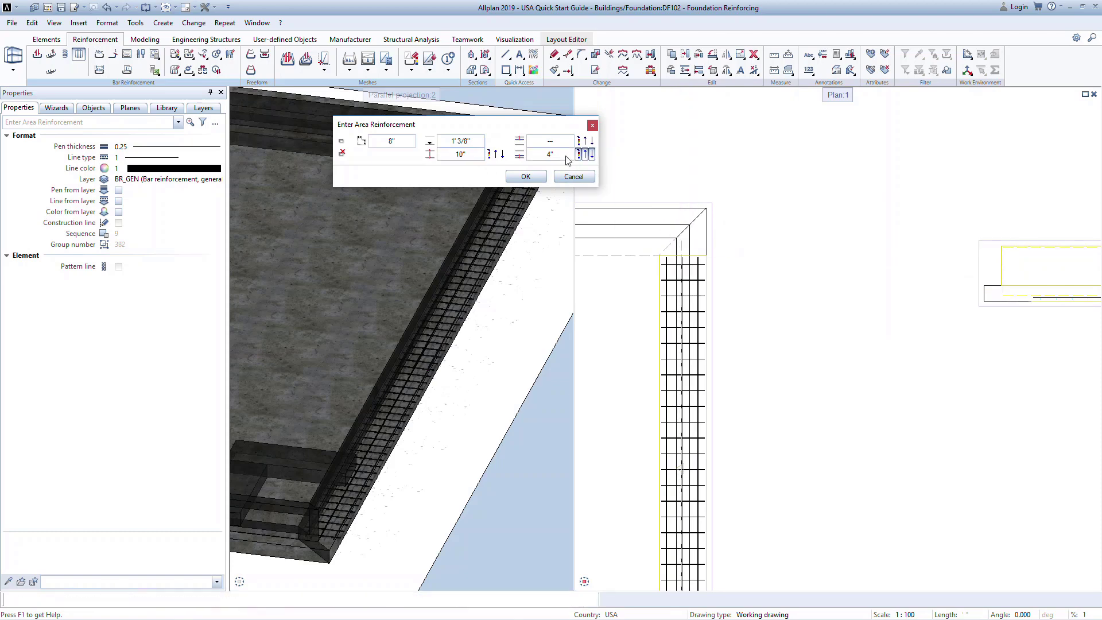
left_click(525, 177)
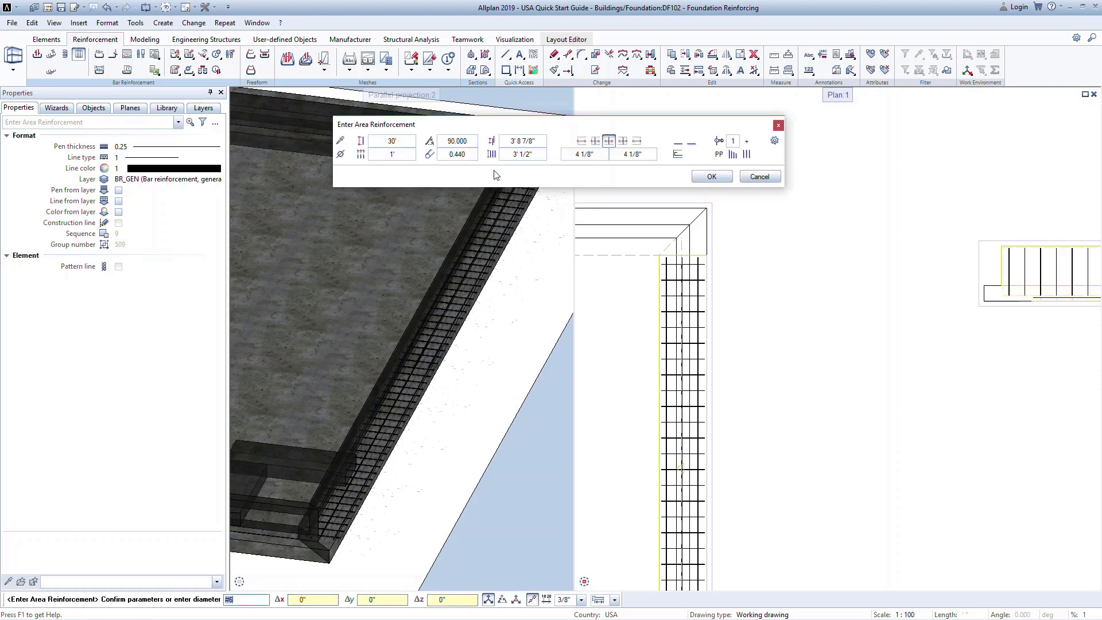
Step: Choose #6 bars and define a right-angle bent end with a 6" leg for the polygon sides
left_click(348, 156)
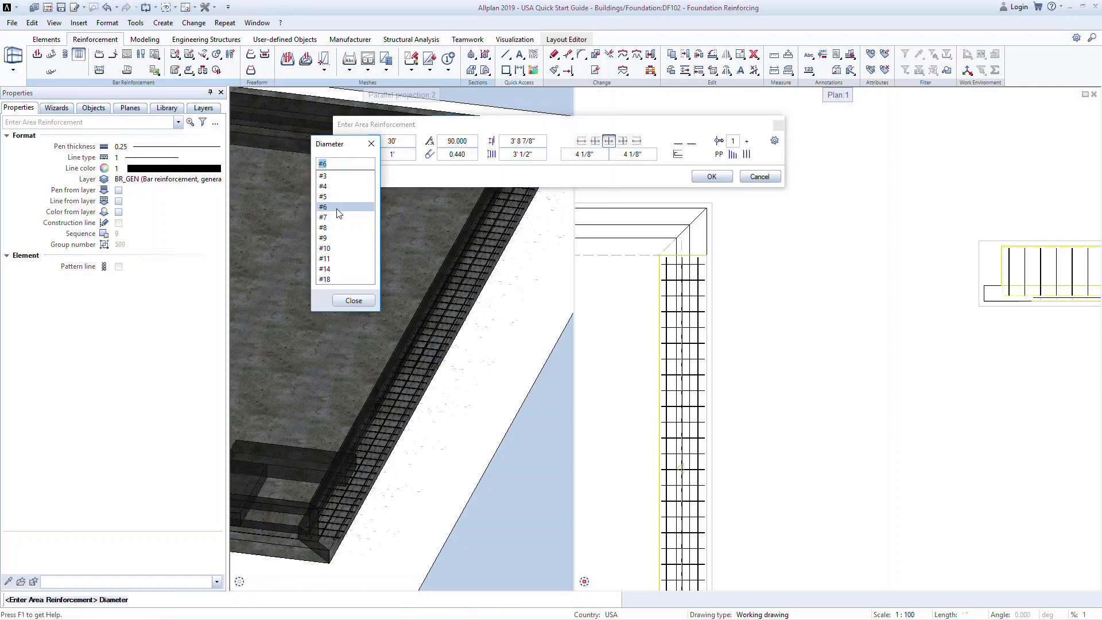
left_click(336, 207)
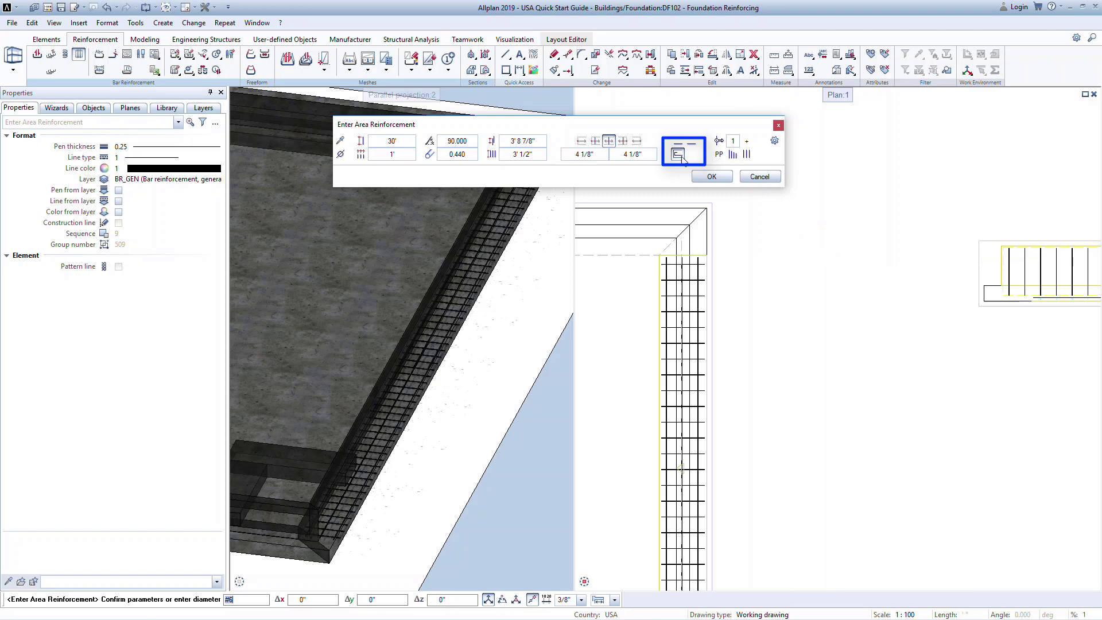
left_click(681, 157)
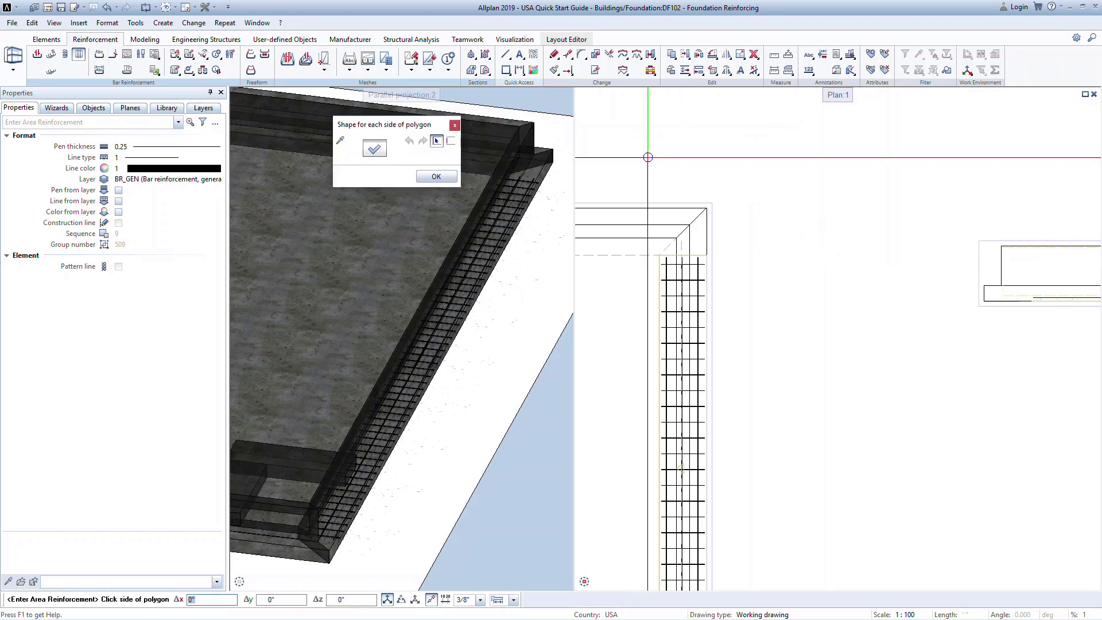
left_click(385, 154)
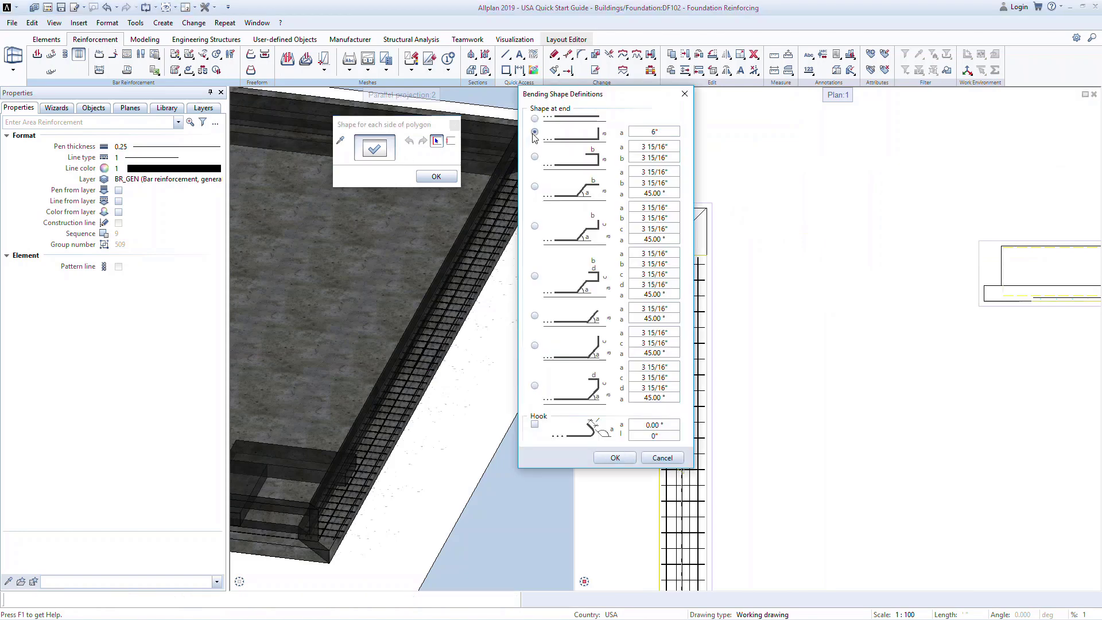
key("Tab")
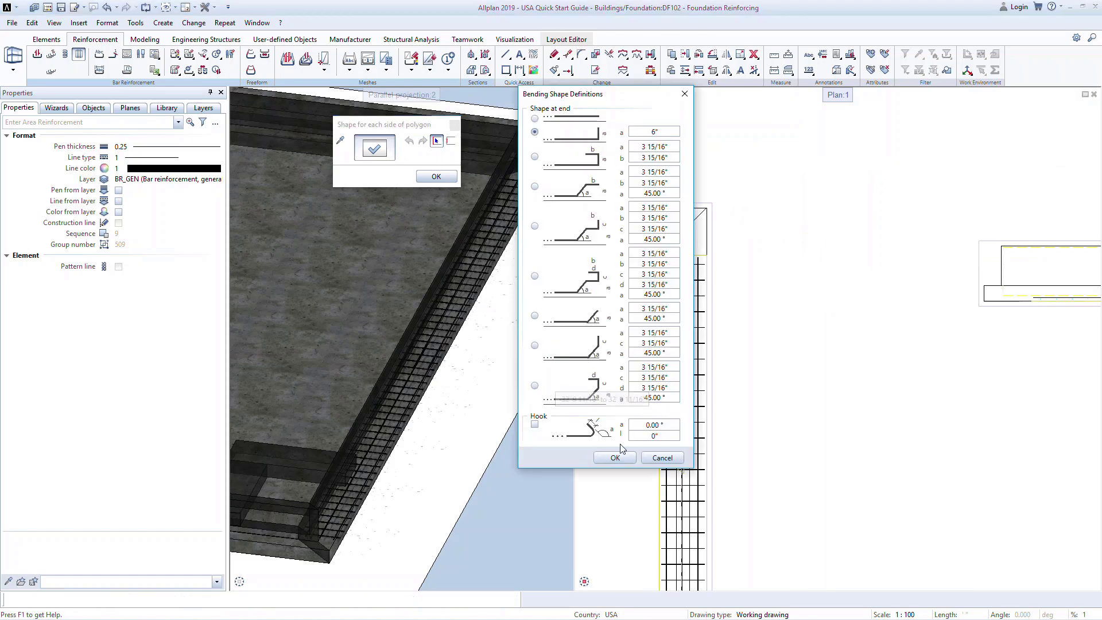
left_click(615, 457)
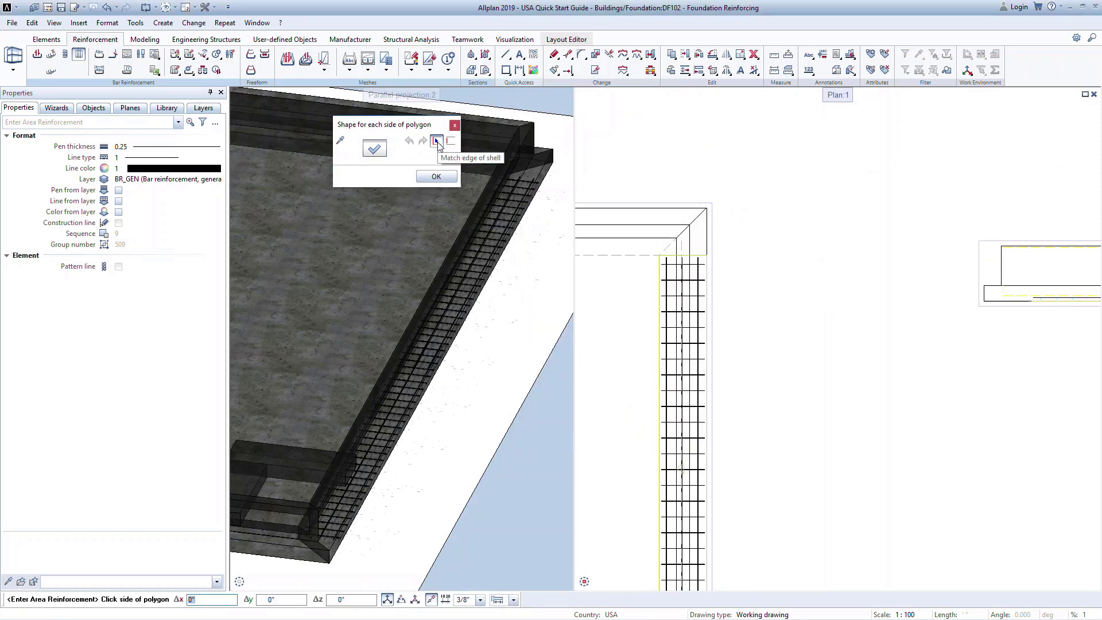
Step: Apply the bent end to the polygon's bottom side and place the vertical bars at 1' spacing and 90°, without a dimension line
middle_click_drag(924, 315, 683, 313)
scroll(776, 290, "up", 3)
left_click(774, 294)
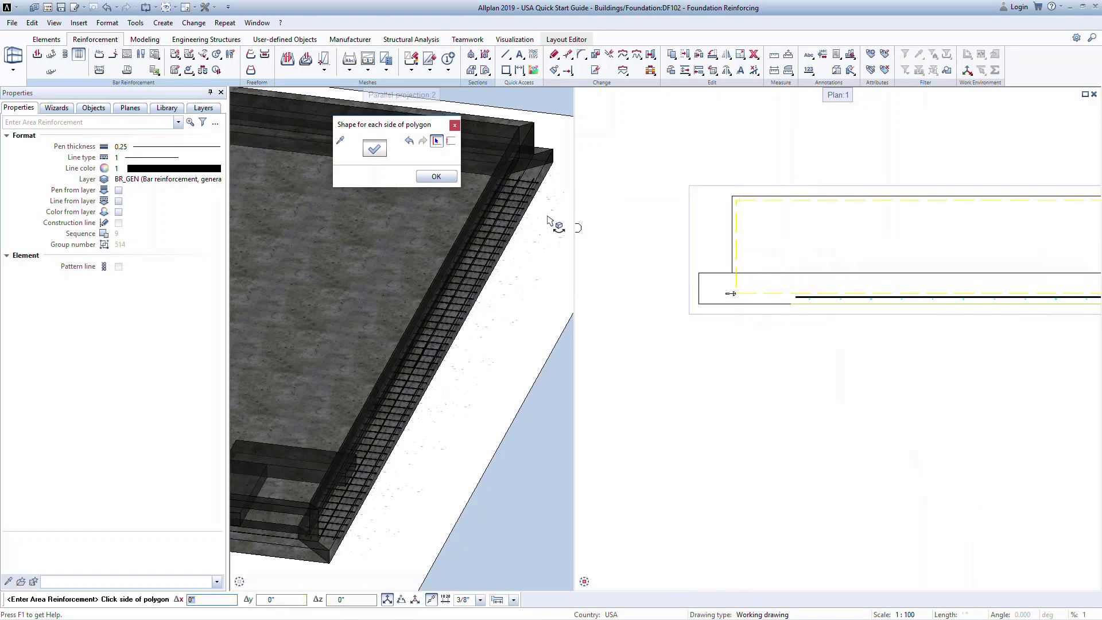
left_click(445, 175)
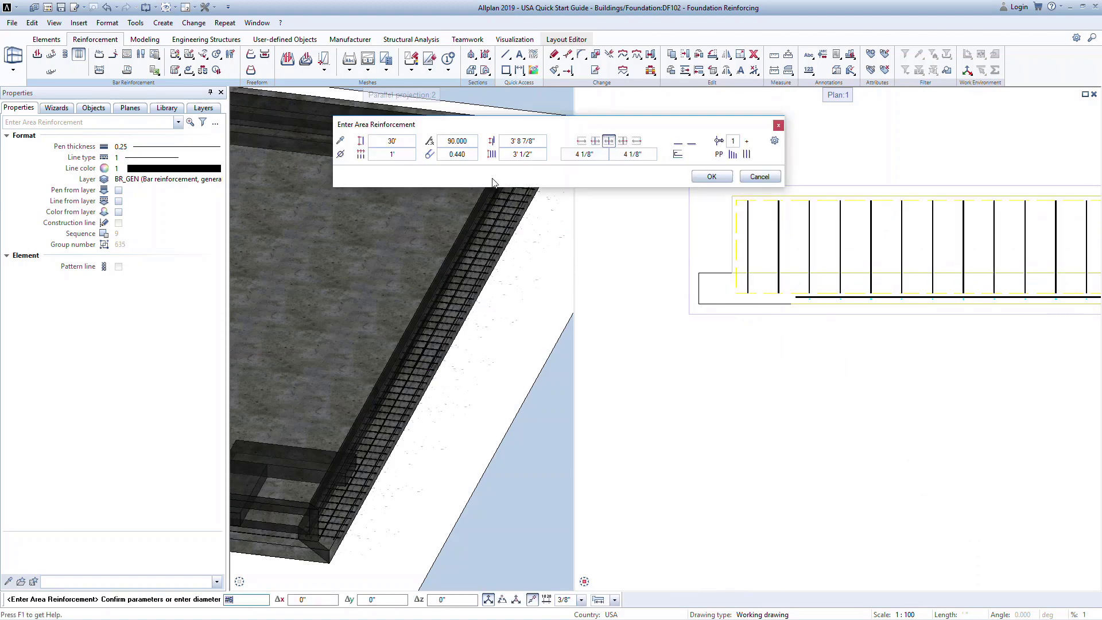
left_click(709, 177)
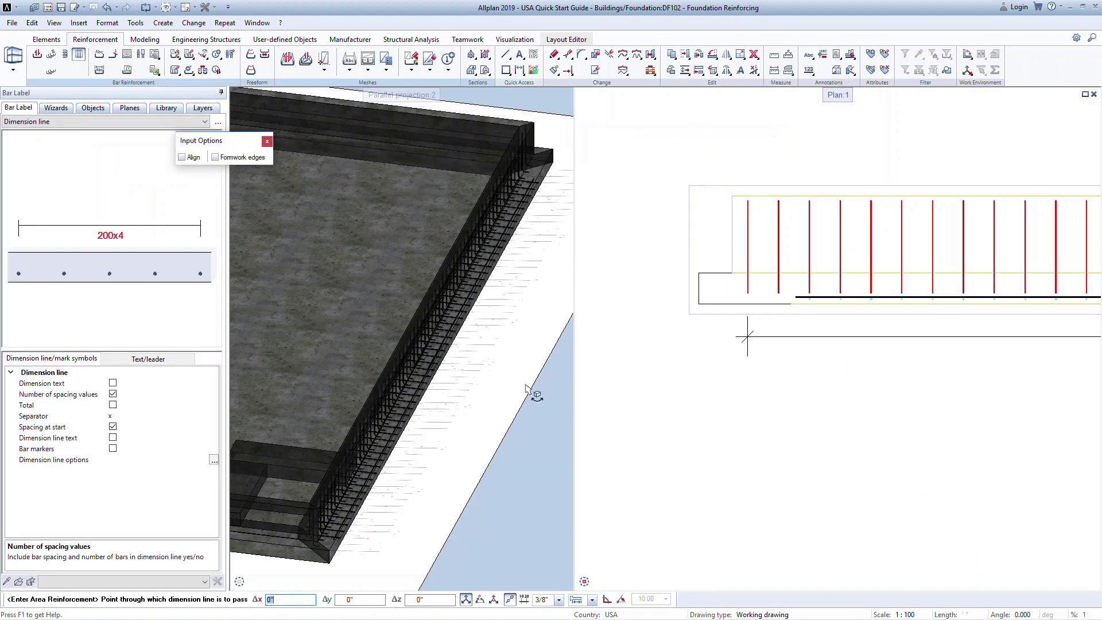
key("Escape")
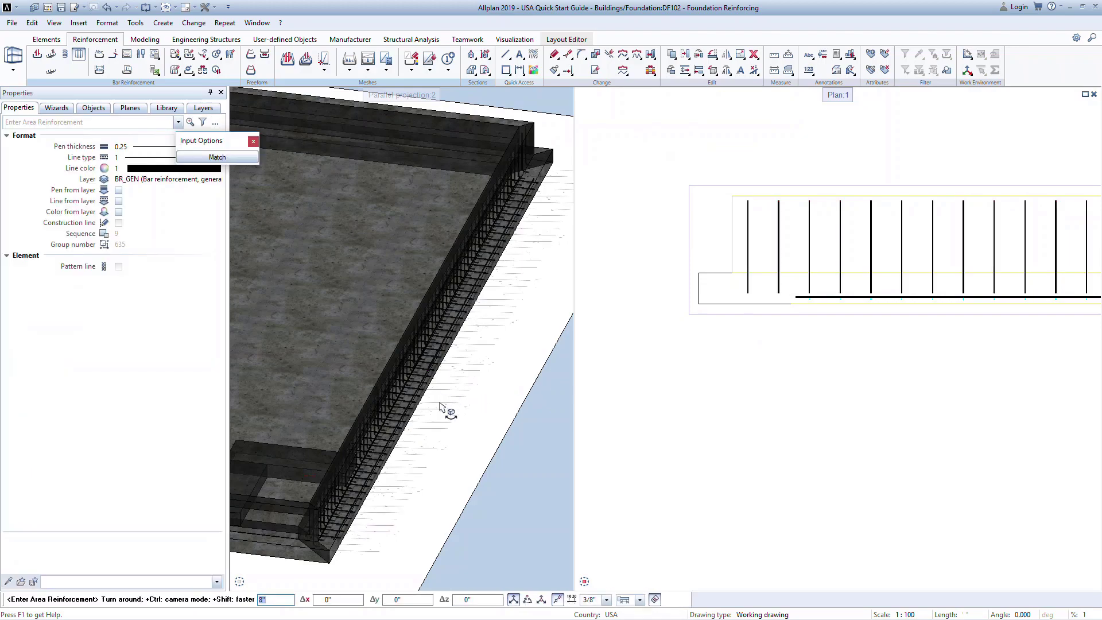
Step: Examine the wall's L-shaped vertical bars in the 3D view and in section 1-1
left_click_drag(439, 402, 441, 451)
scroll(314, 427, "up", 5)
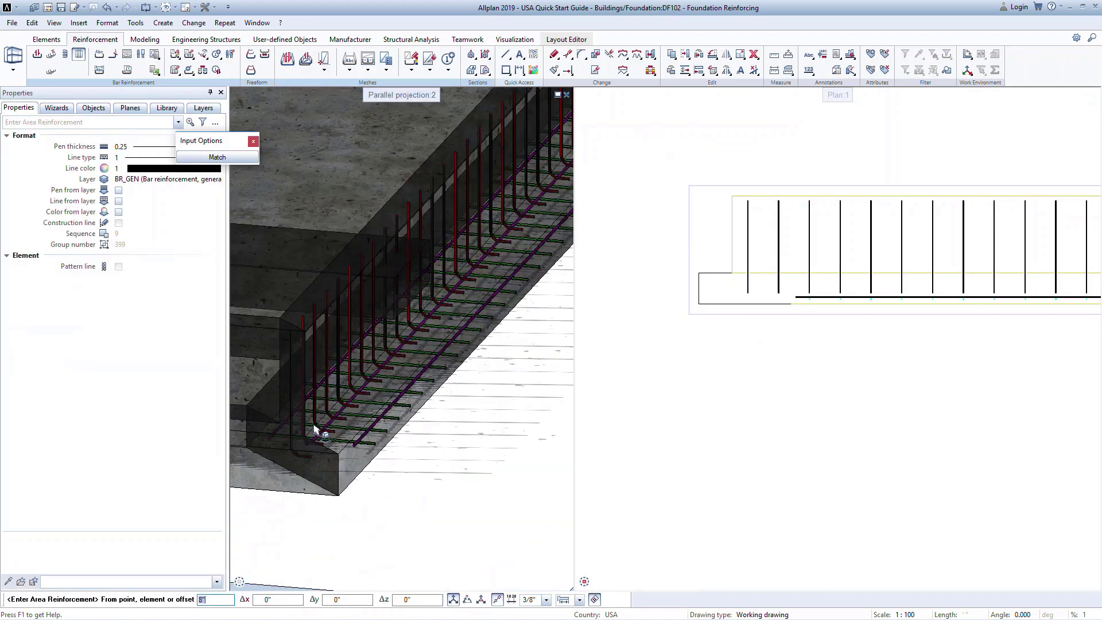
scroll(315, 429, "up", 4)
left_click_drag(321, 431, 369, 420)
scroll(747, 404, "down", 3)
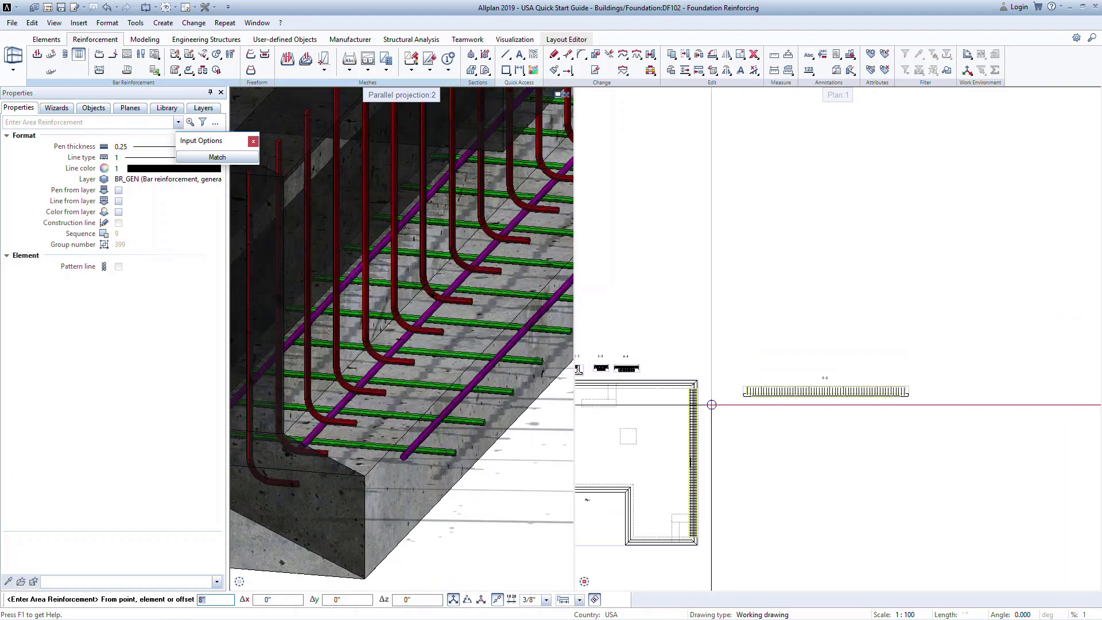
scroll(712, 404, "up", 5)
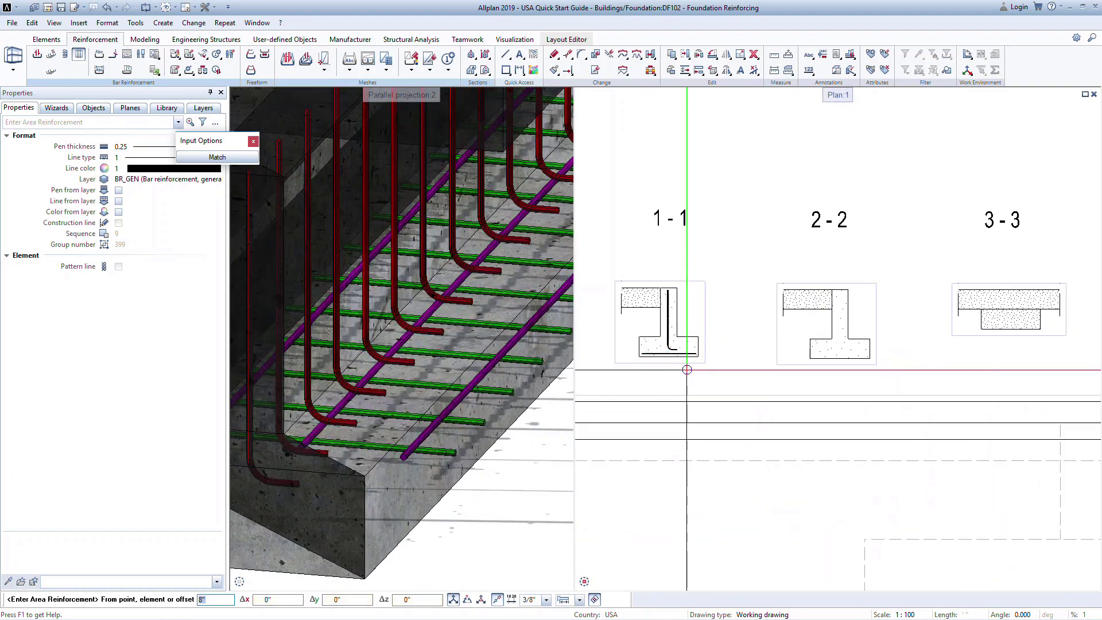
scroll(687, 370, "up", 2)
scroll(647, 370, "down", 5)
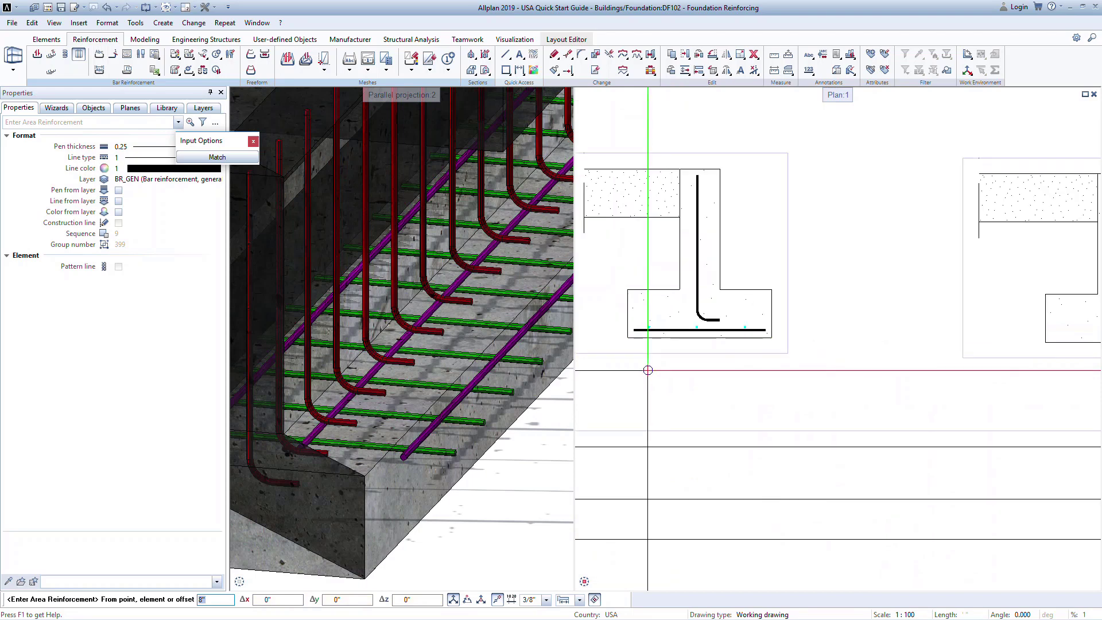
scroll(692, 380, "down", 1)
scroll(822, 356, "up", 5)
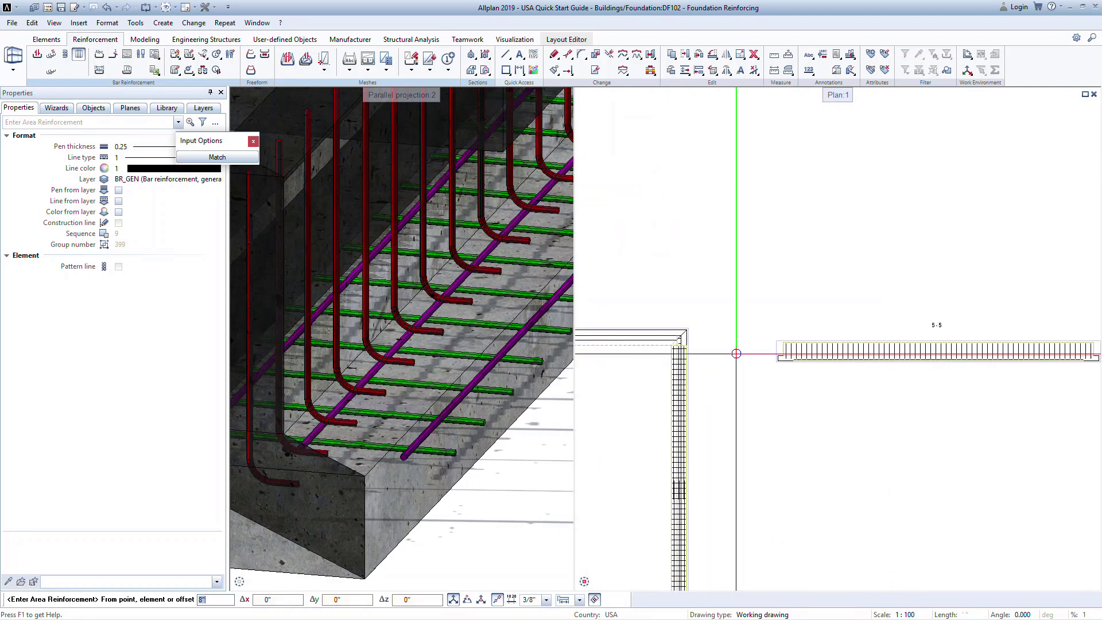
Step: Match the foundation wall's shell polygon in section 5-5 and set its bottom side's offset to -1 1/2"
middle_click_drag(824, 360, 738, 353)
left_click(241, 159)
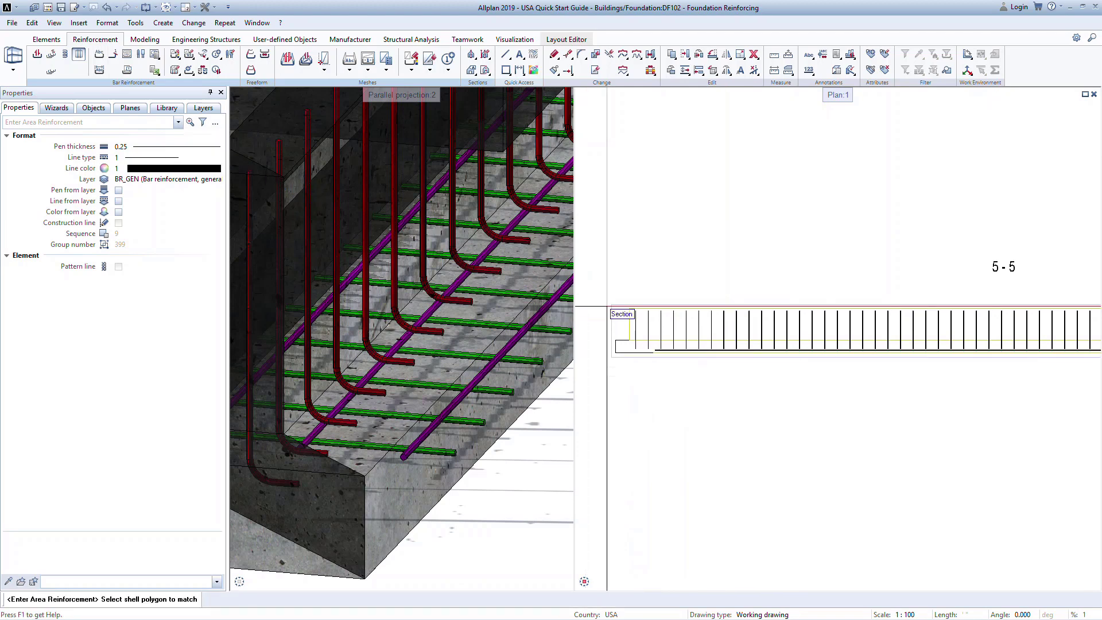
left_click(649, 321)
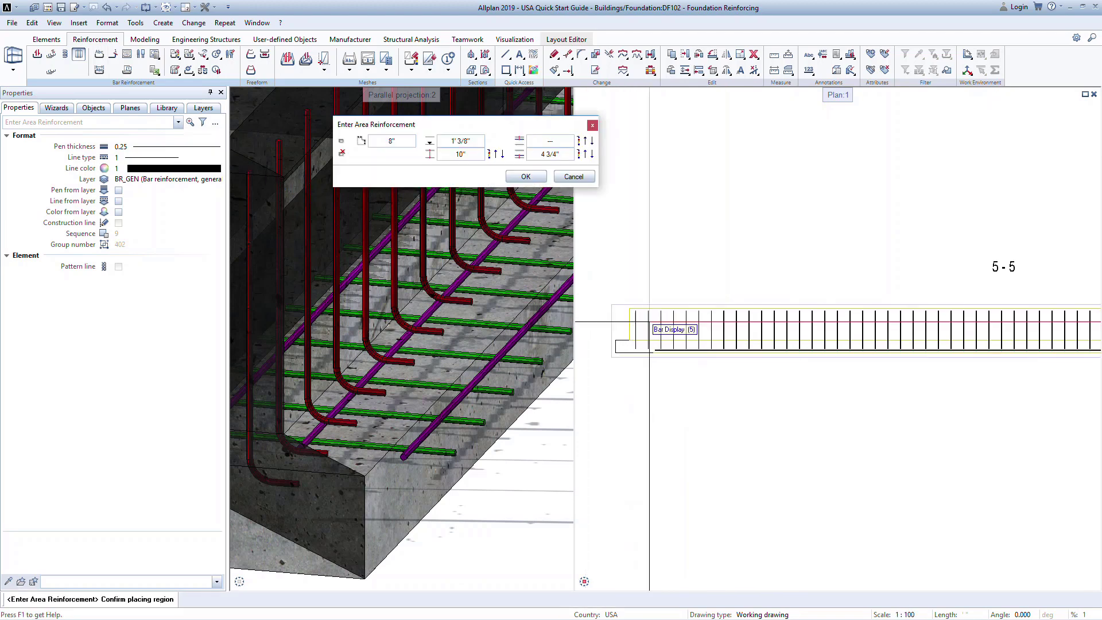
left_click(396, 142)
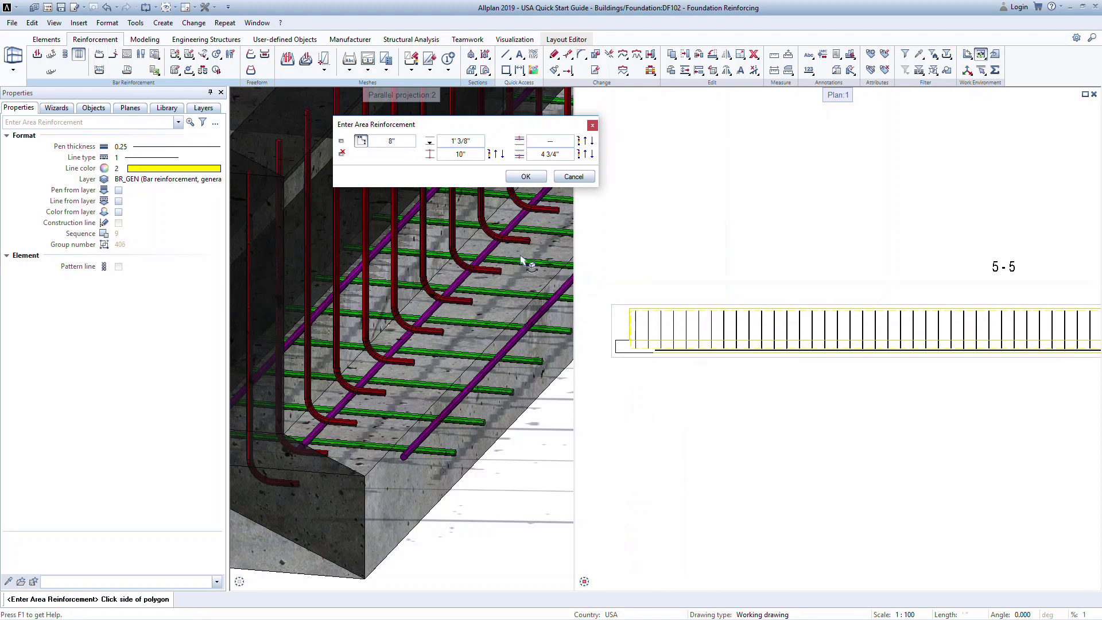
scroll(653, 347, "up", 3)
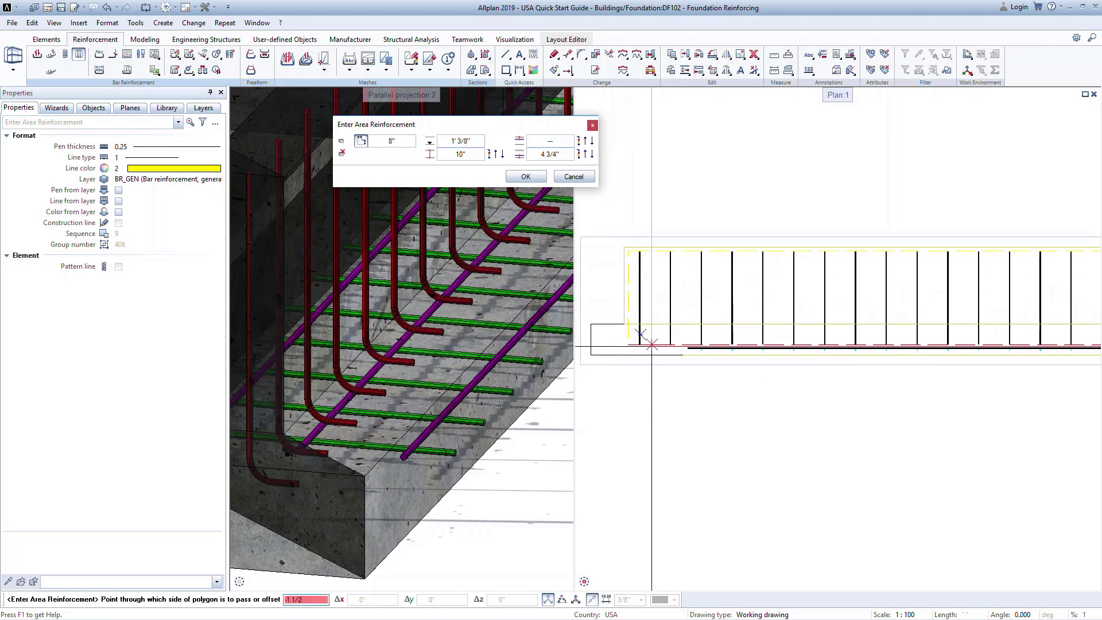
key("Return")
scroll(642, 344, "down", 3)
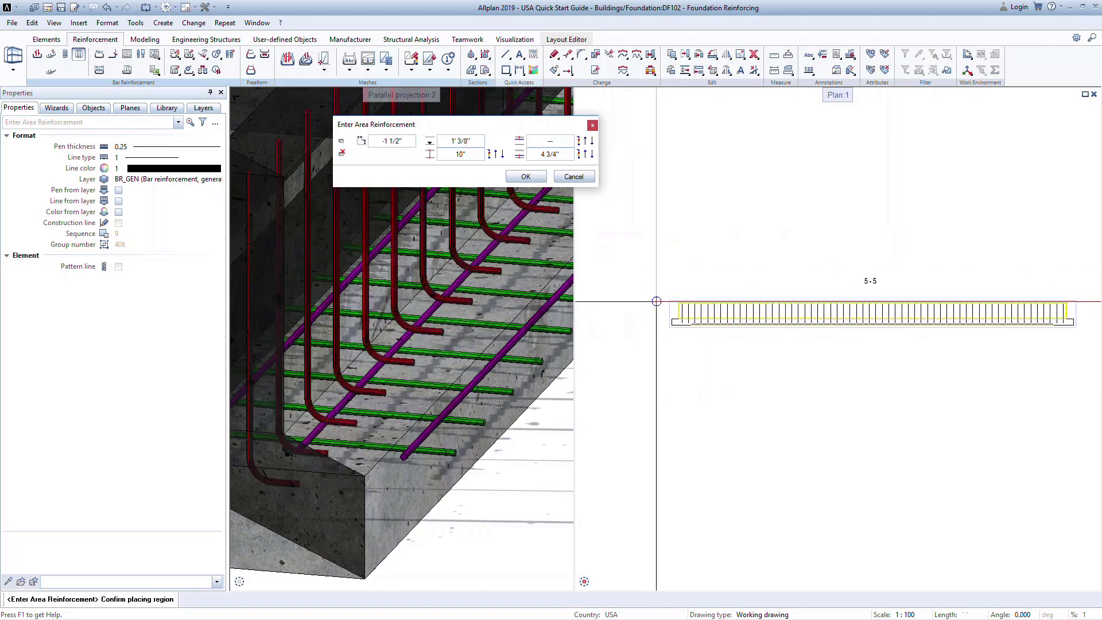
Step: Give the polygon's bottom side a straight bar end and place #6 horizontal wall bars at 1' spacing and 180°, without a dimension line
left_click(518, 180)
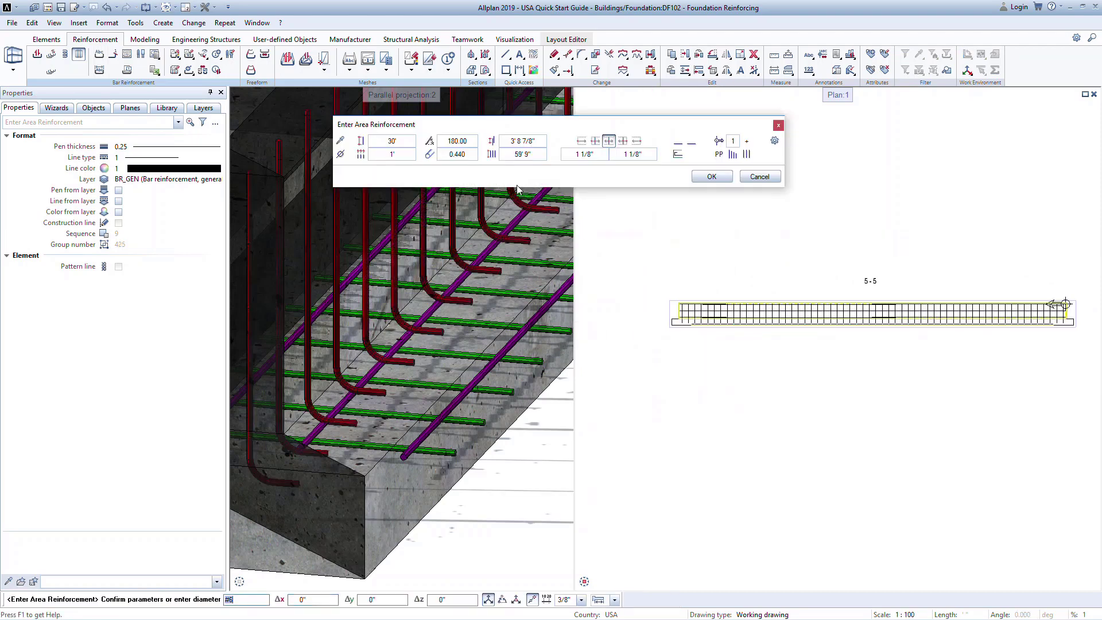
left_click(712, 176)
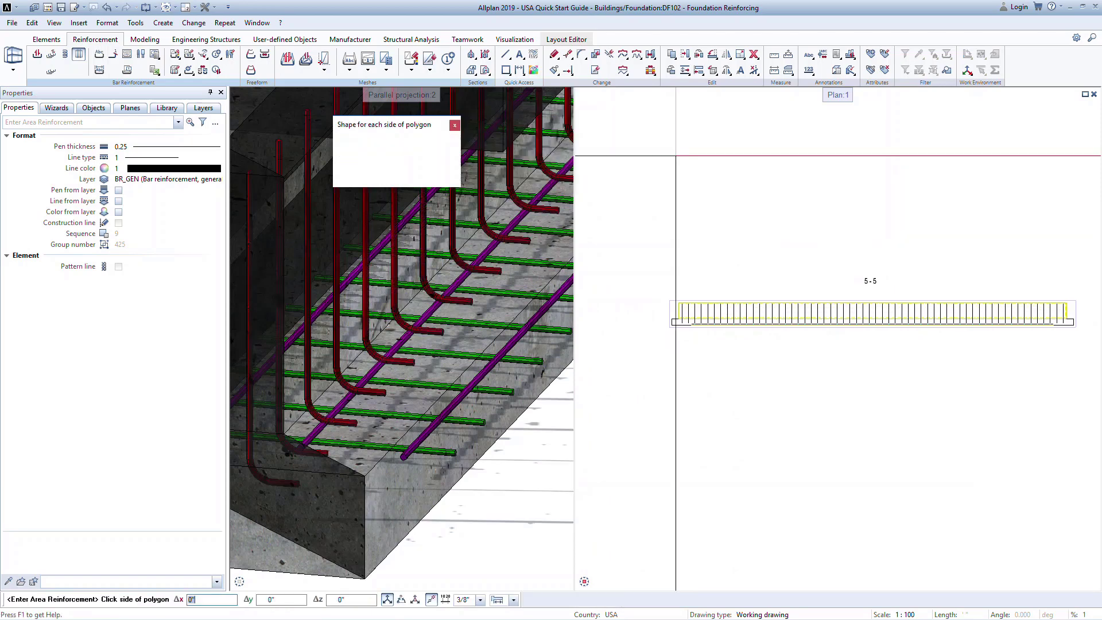
left_click(384, 159)
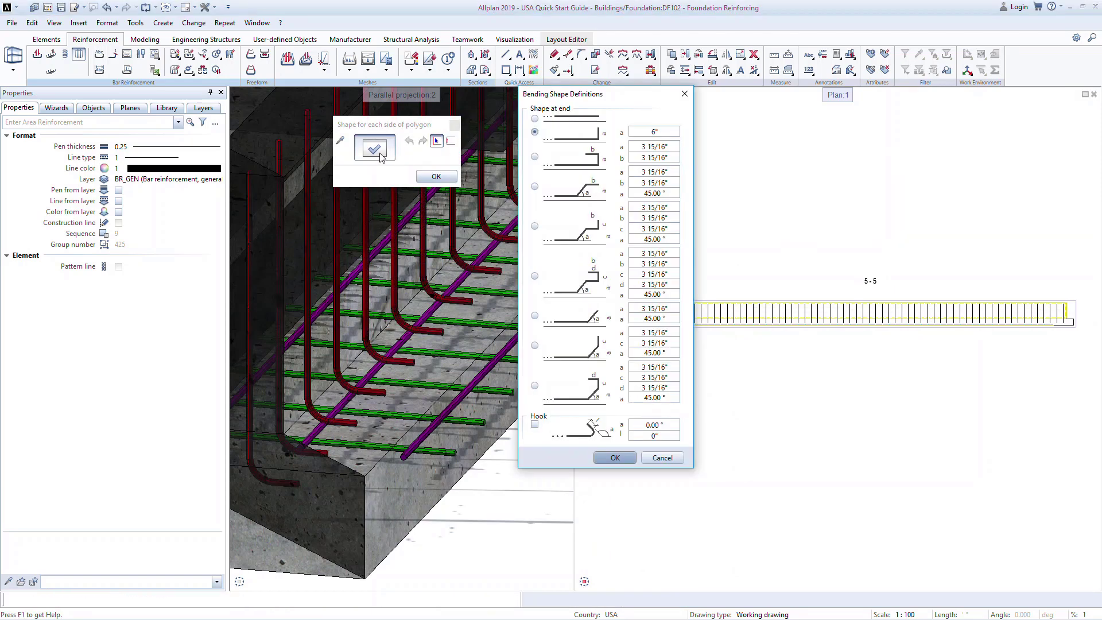
left_click(615, 457)
scroll(725, 316, "up", 3)
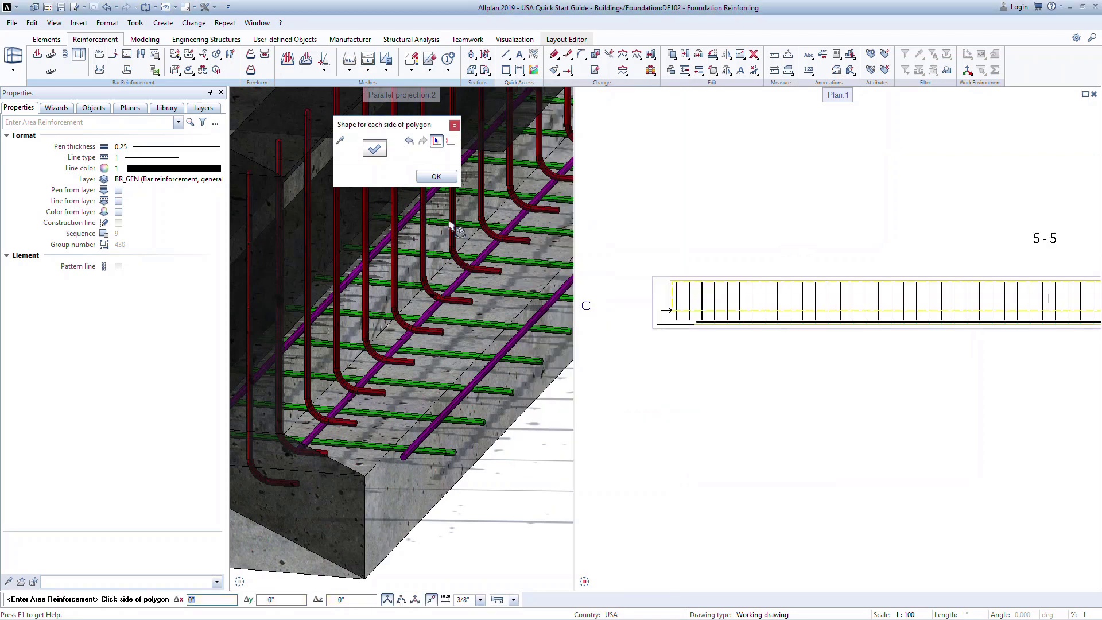
left_click(435, 177)
left_click(713, 176)
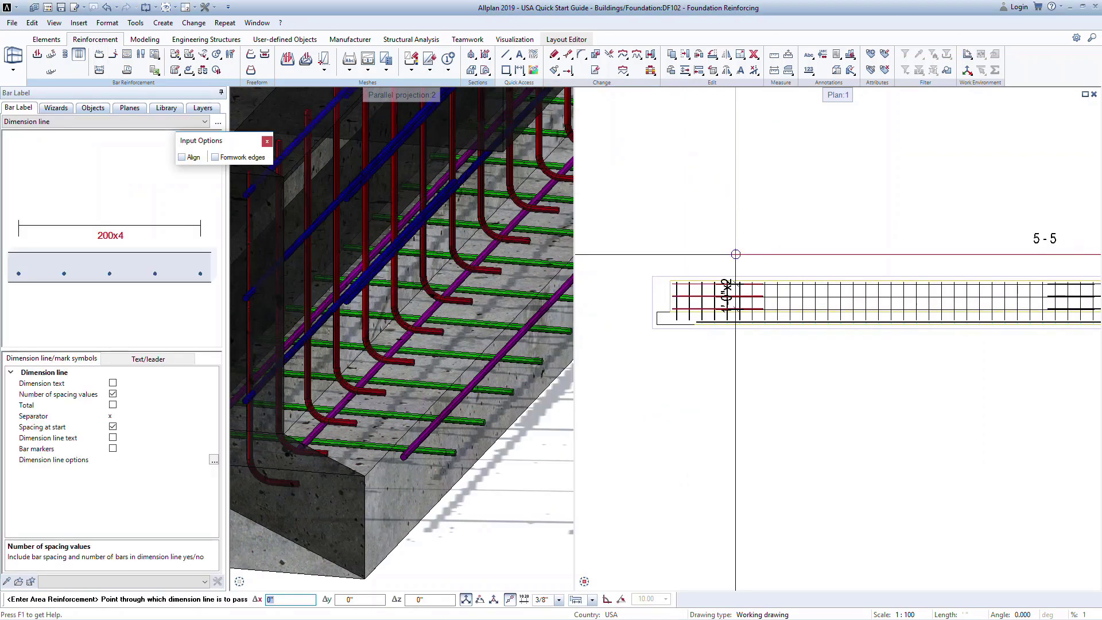
key("Escape")
Step: Examine the wall and footing reinforcement in section 1-1 and in the 3D view
scroll(738, 259, "down", 3)
scroll(738, 260, "down", 4)
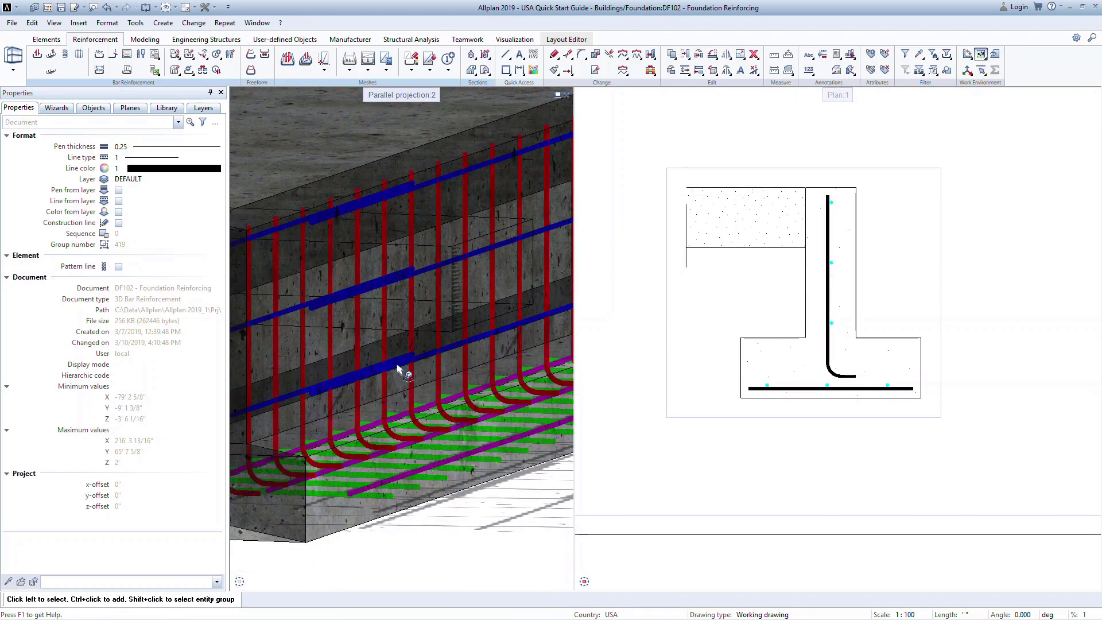
scroll(401, 373, "down", 3)
middle_click_drag(445, 353, 340, 365)
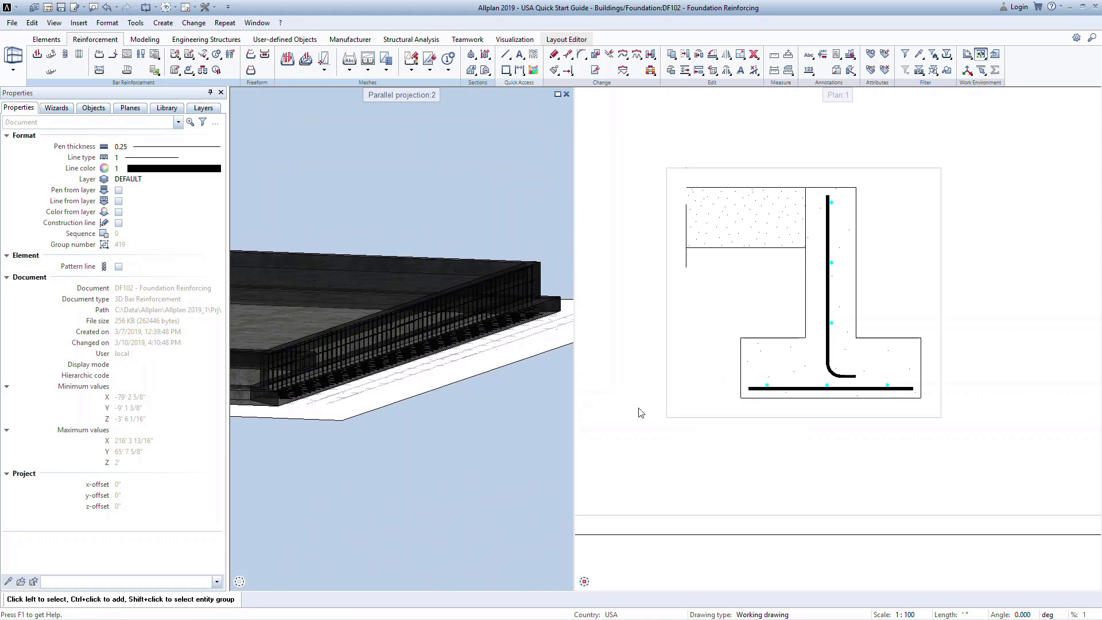